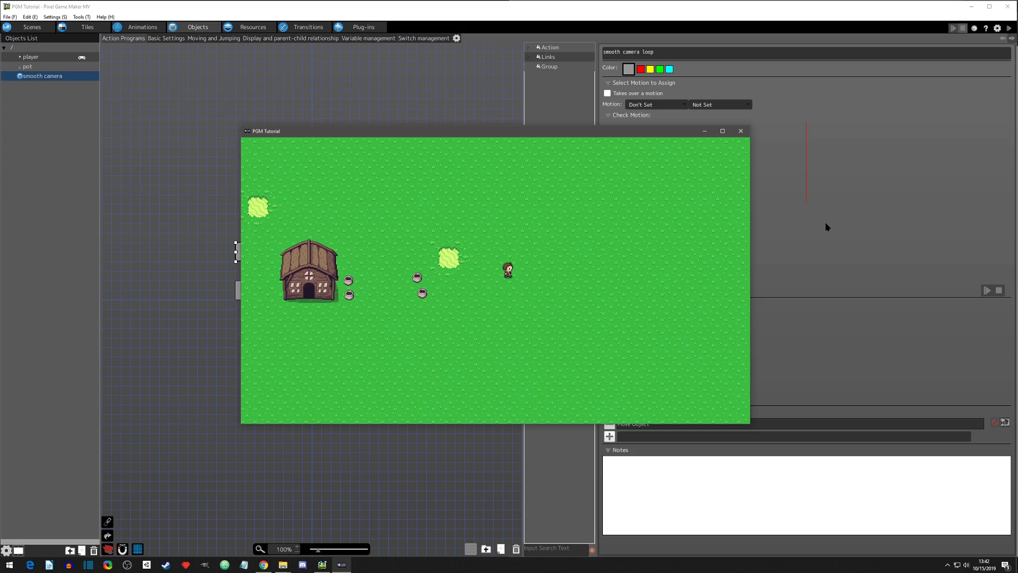
- Walk the player down, up and left to the house and around it in the test play, then close the game
{"action": "key", "text": "Down"}
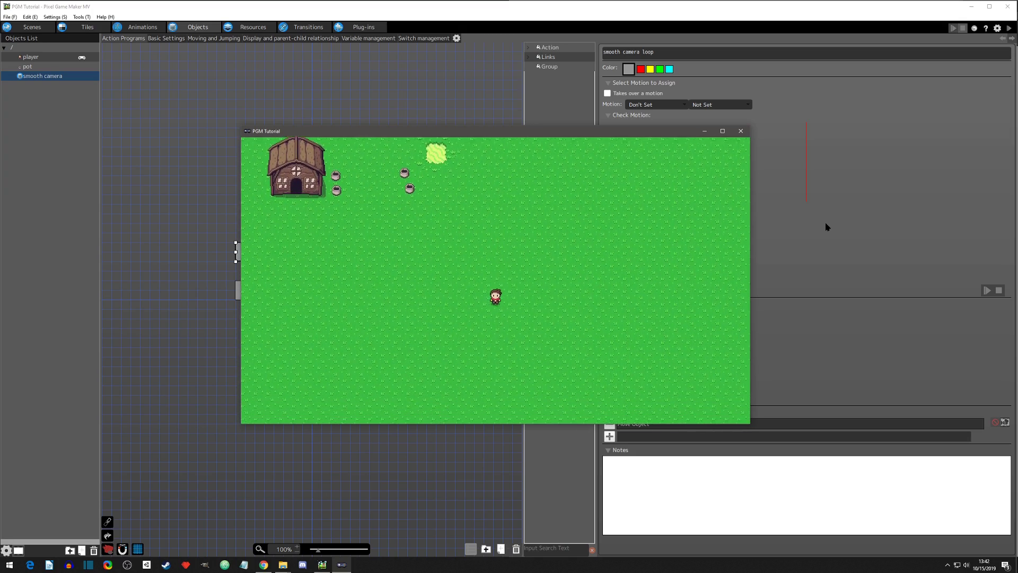
{"action": "key", "text": "Up"}
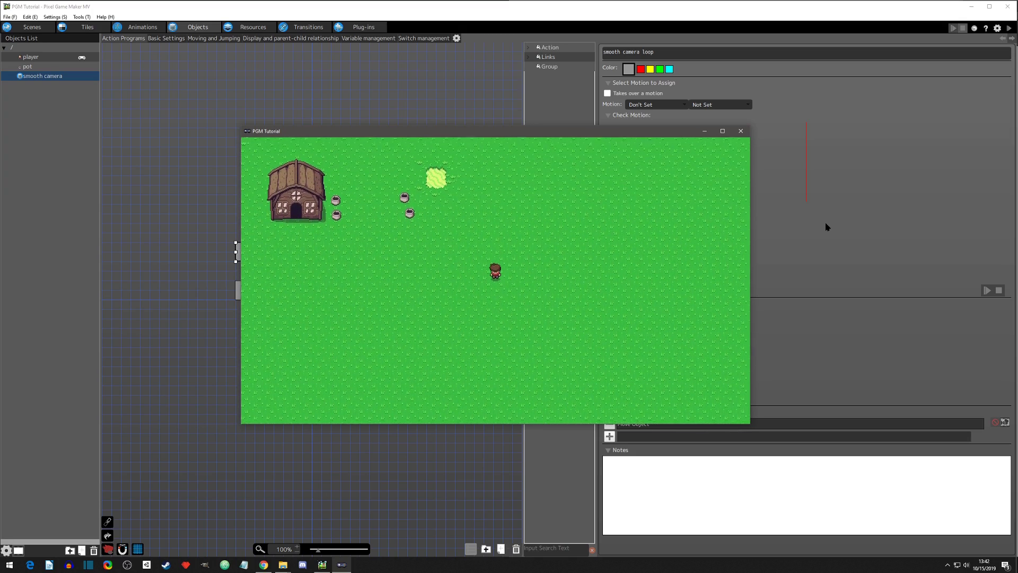
{"action": "key", "text": "Left"}
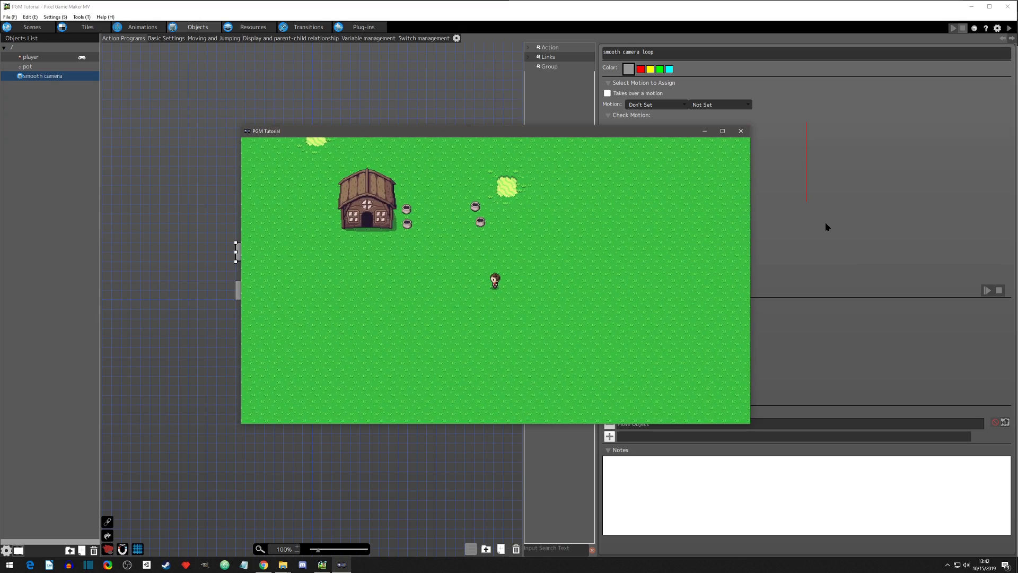
{"action": "key", "text": "Left"}
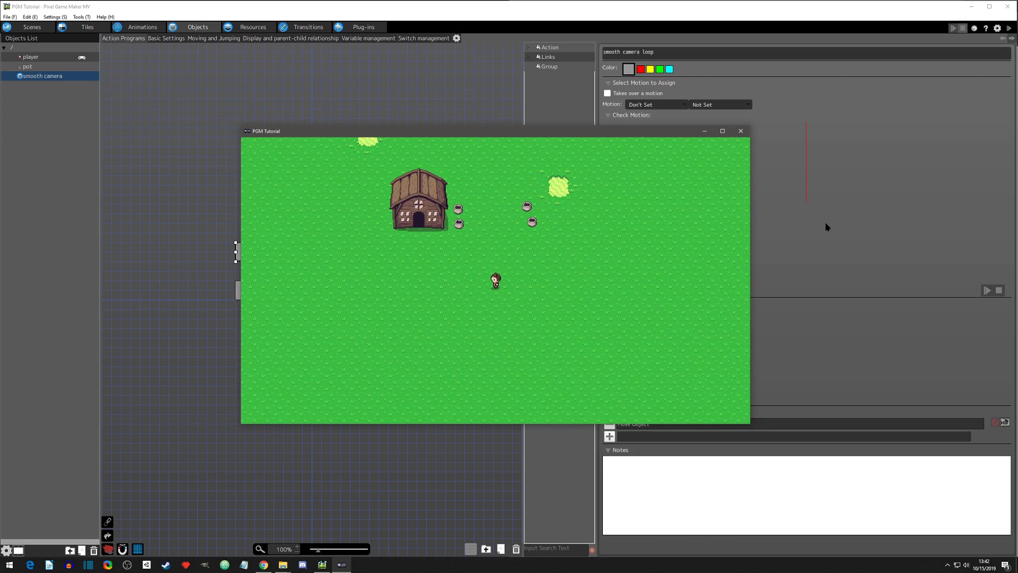
{"action": "key", "text": "Up"}
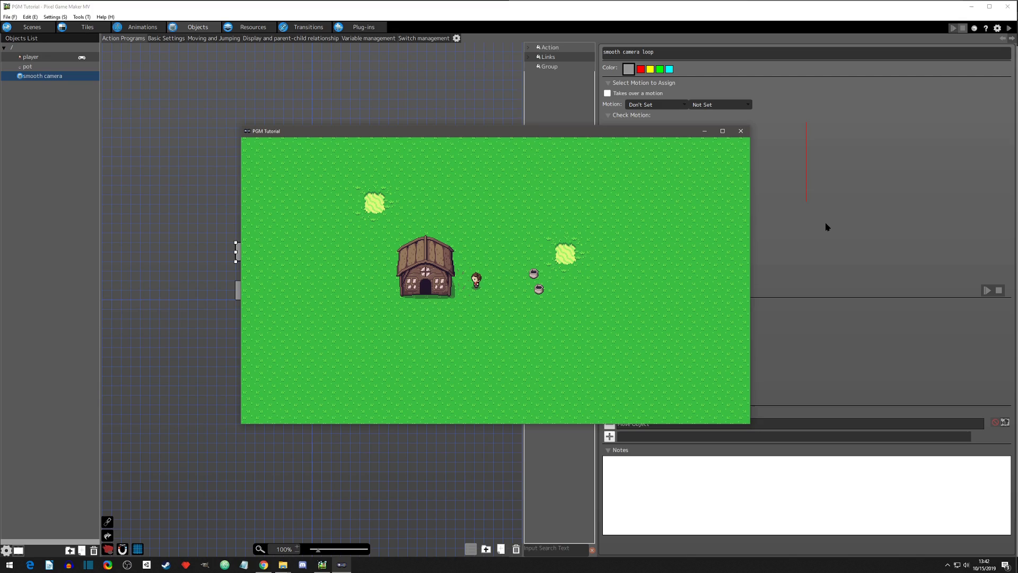
{"action": "key", "text": "Left"}
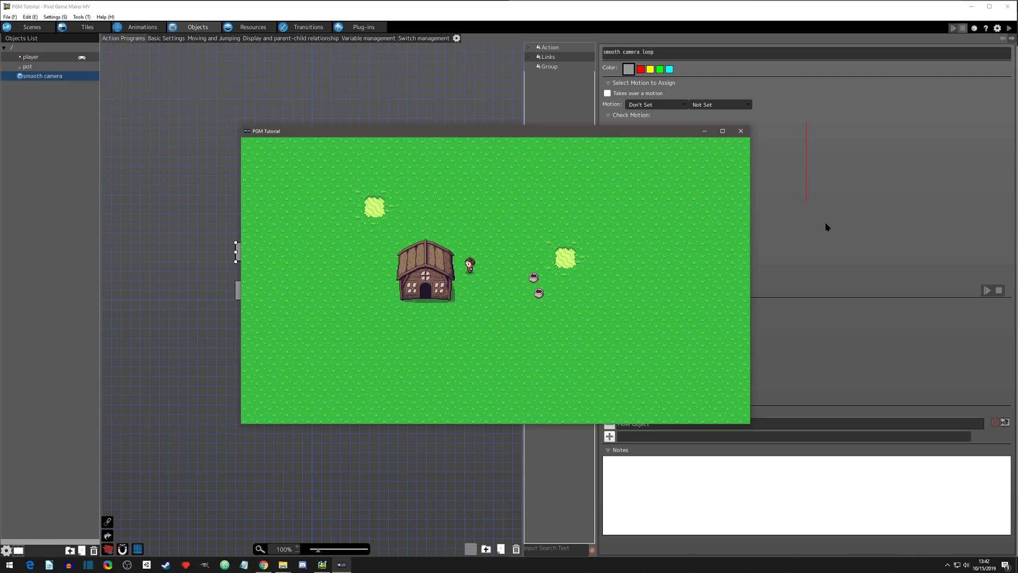
{"action": "key", "text": "Right"}
{"action": "key", "text": "Down"}
{"action": "left_click", "coordinate": [741, 131]}
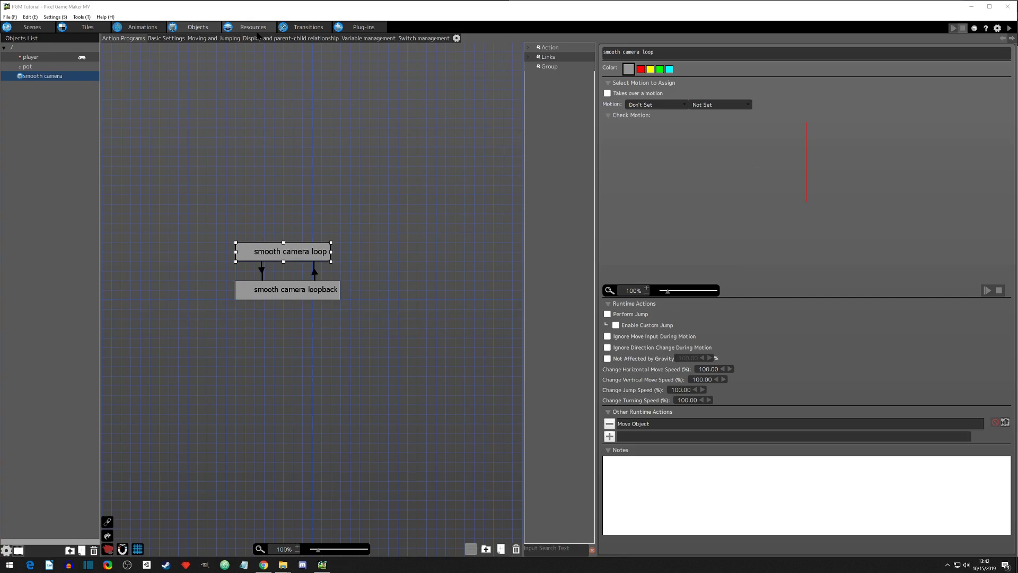
- Load house.png as a new image into the objects image folder
{"action": "left_click", "coordinate": [253, 27]}
{"action": "left_click", "coordinate": [46, 177]}
{"action": "left_click", "coordinate": [37, 136]}
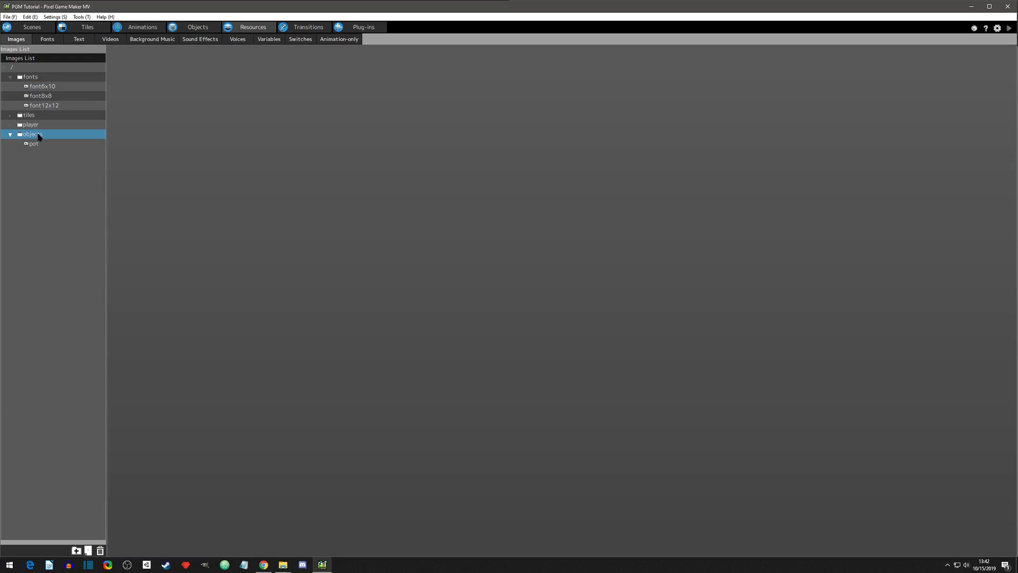
{"action": "right_click", "coordinate": [38, 137]}
{"action": "left_click", "coordinate": [51, 149]}
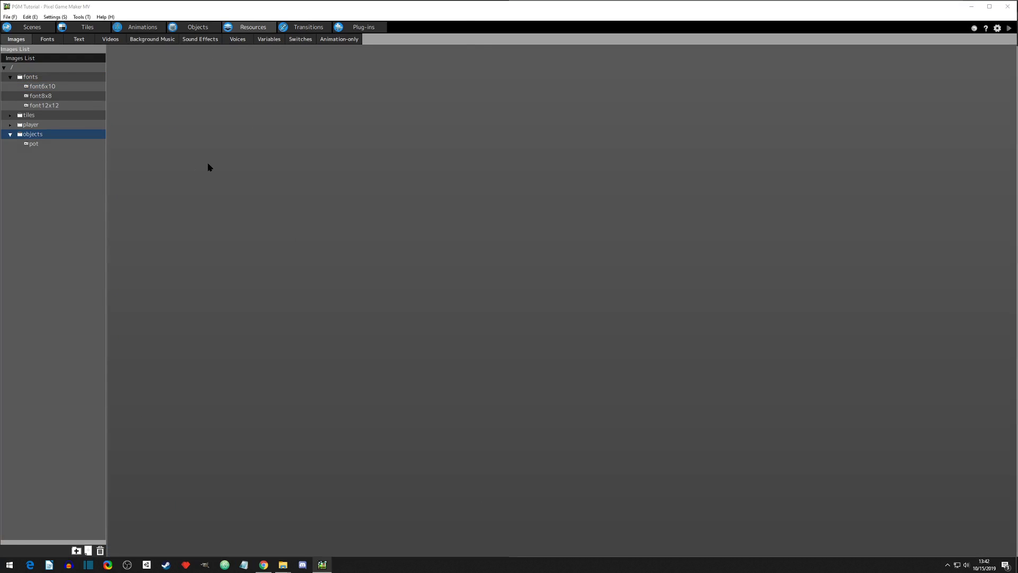
{"action": "double_click", "coordinate": [93, 79]}
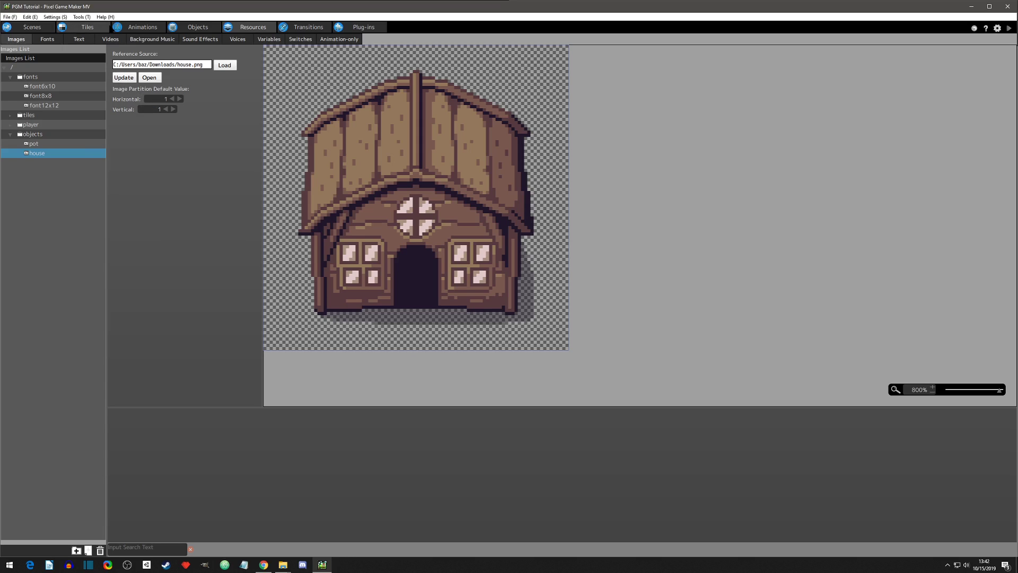
{"action": "left_click", "coordinate": [136, 28]}
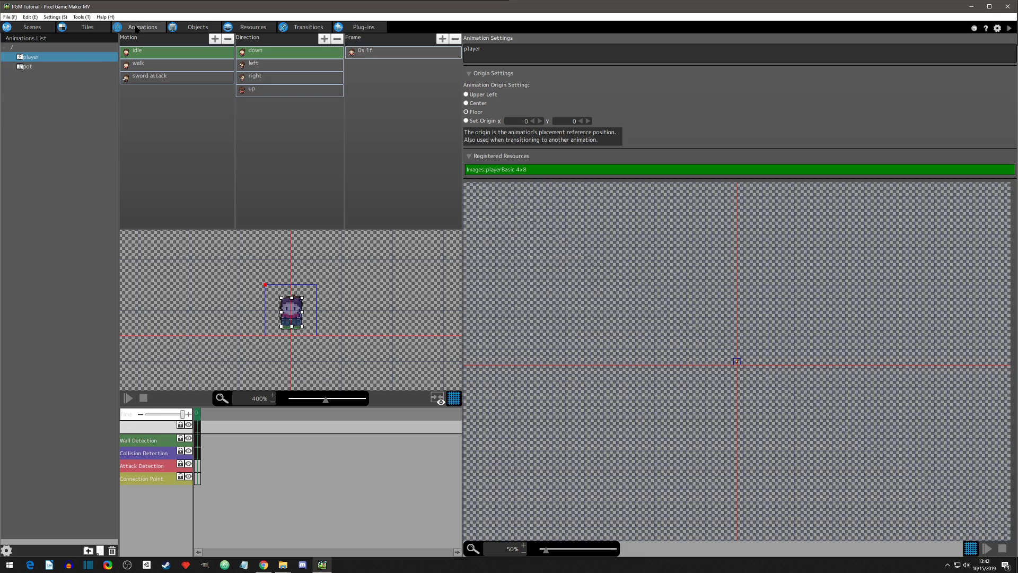
- Add a new animation and name it house
{"action": "left_click", "coordinate": [25, 97]}
{"action": "right_click", "coordinate": [25, 97]}
{"action": "left_click", "coordinate": [39, 112]}
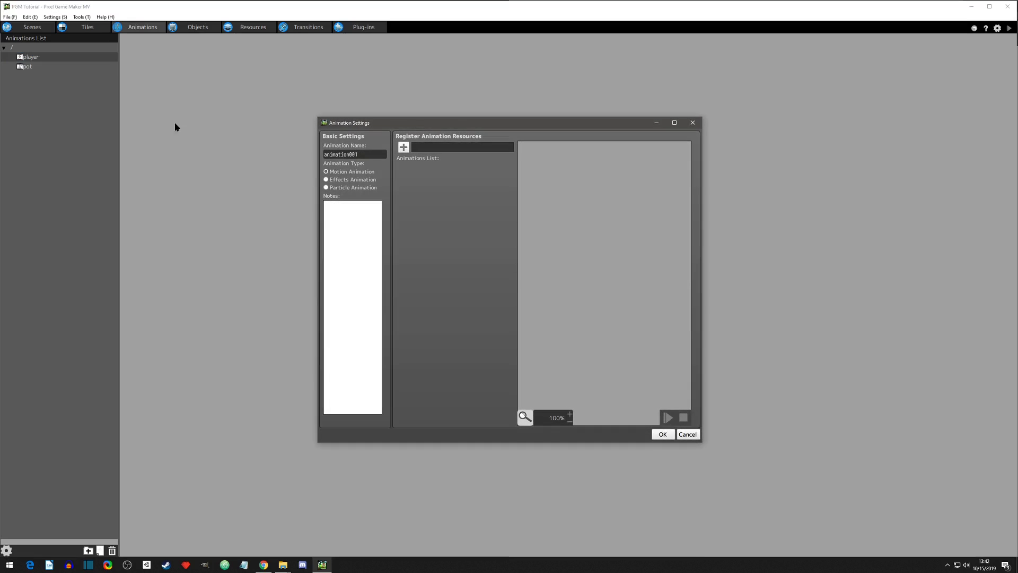
{"action": "double_click", "coordinate": [374, 154]}
{"action": "type", "text": "house"}
- Register the objects > house image as the animation's resource and confirm
{"action": "left_click", "coordinate": [403, 147]}
{"action": "left_click", "coordinate": [451, 207]}
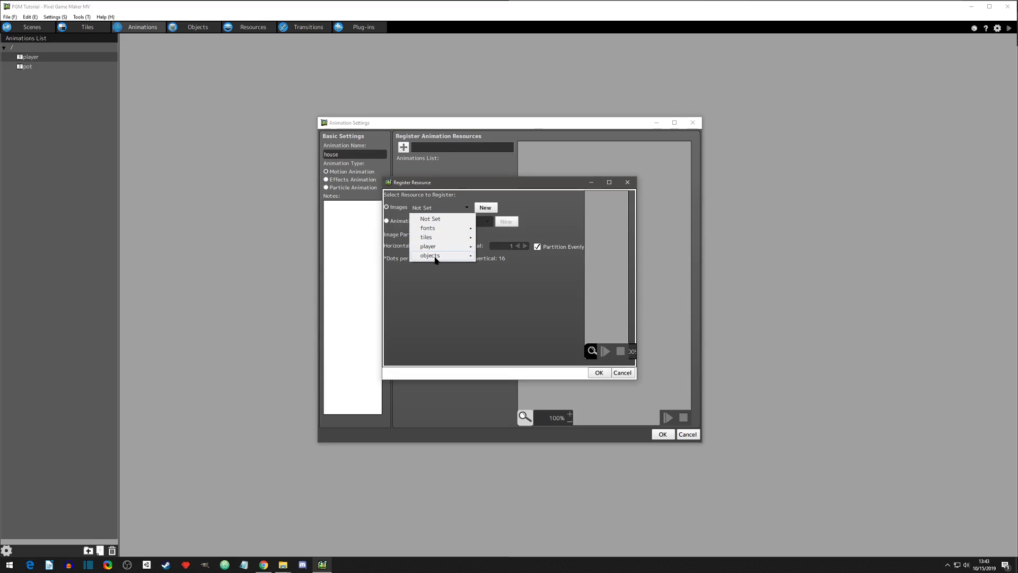
{"action": "mouse_move", "coordinate": [435, 257]}
{"action": "left_click", "coordinate": [486, 265]}
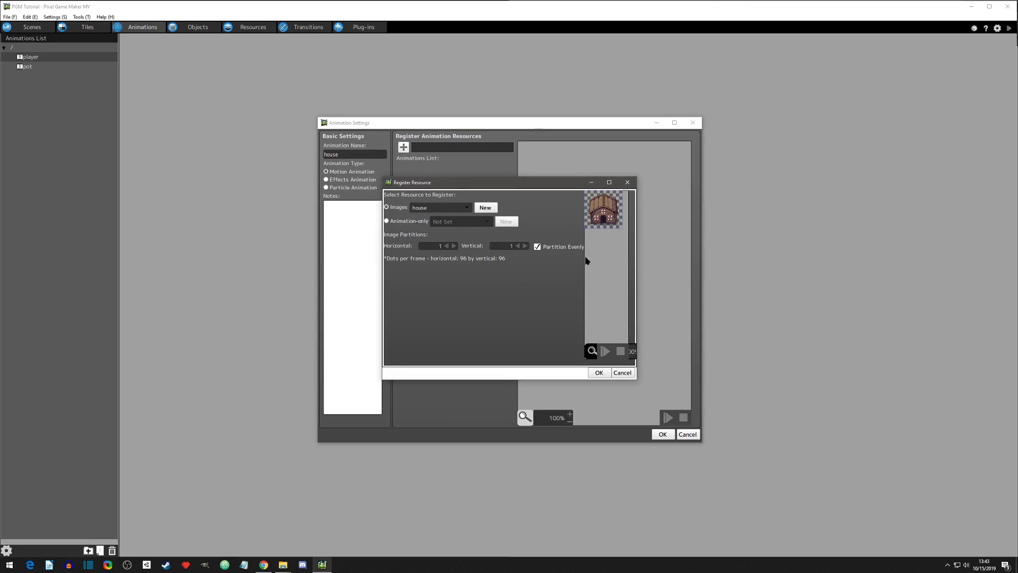
{"action": "left_click", "coordinate": [598, 373]}
{"action": "left_click", "coordinate": [663, 433]}
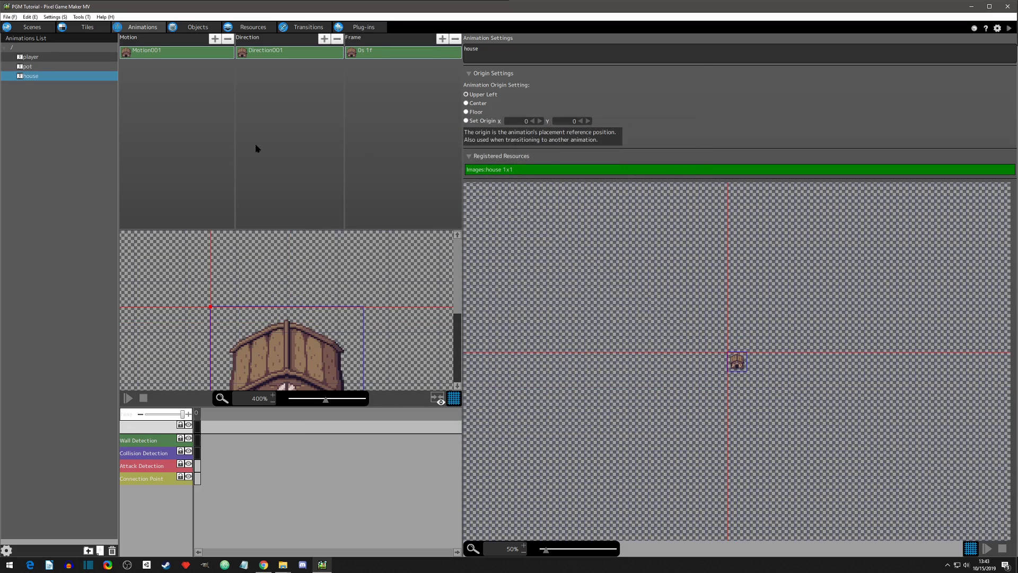
- Set the house animation's origin to Floor and recentre the preview on the house
{"action": "scroll", "coordinate": [246, 289], "scroll_direction": "down", "scroll_amount": 2}
{"action": "left_click", "coordinate": [229, 294]}
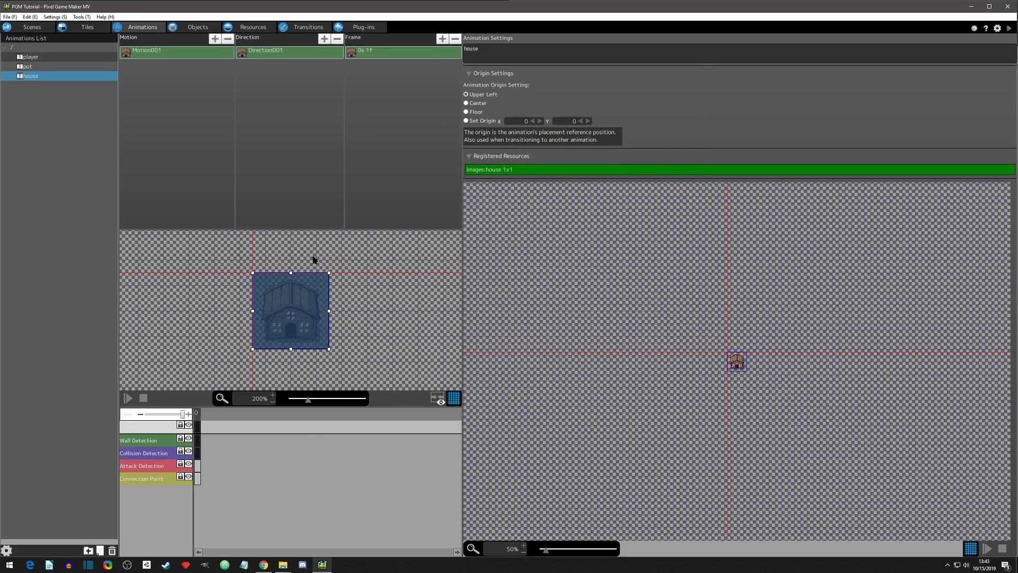
{"action": "left_click_drag", "start_coordinate": [313, 257], "coordinate": [343, 305]}
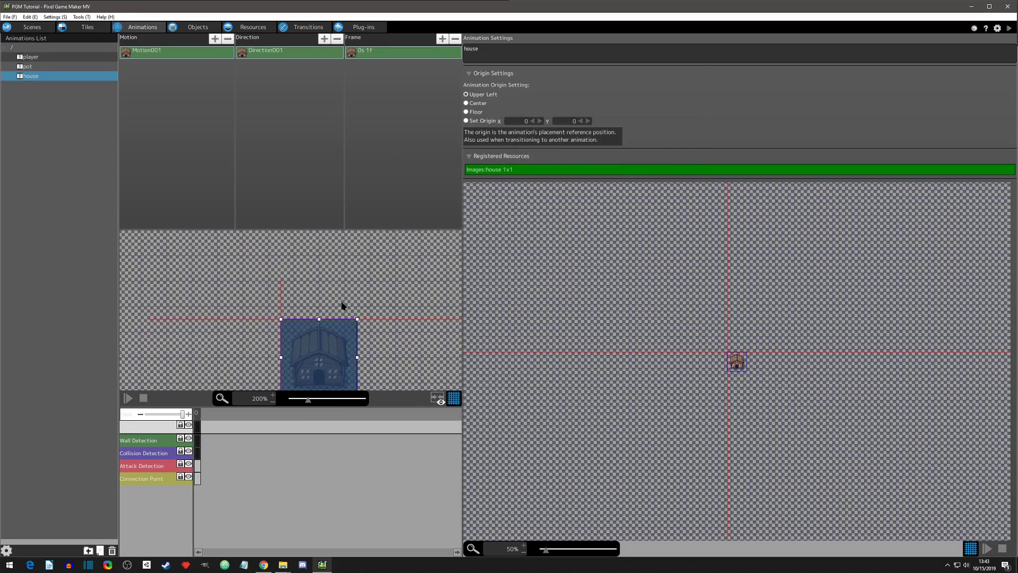
{"action": "left_click", "coordinate": [466, 112]}
{"action": "left_click_drag", "start_coordinate": [391, 323], "coordinate": [350, 243]}
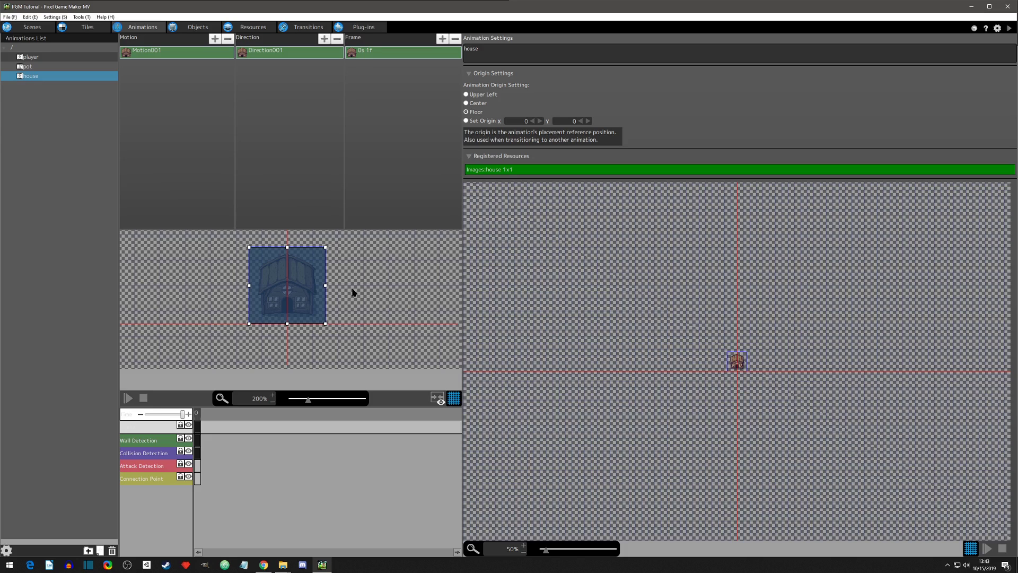
{"action": "left_click", "coordinate": [290, 329]}
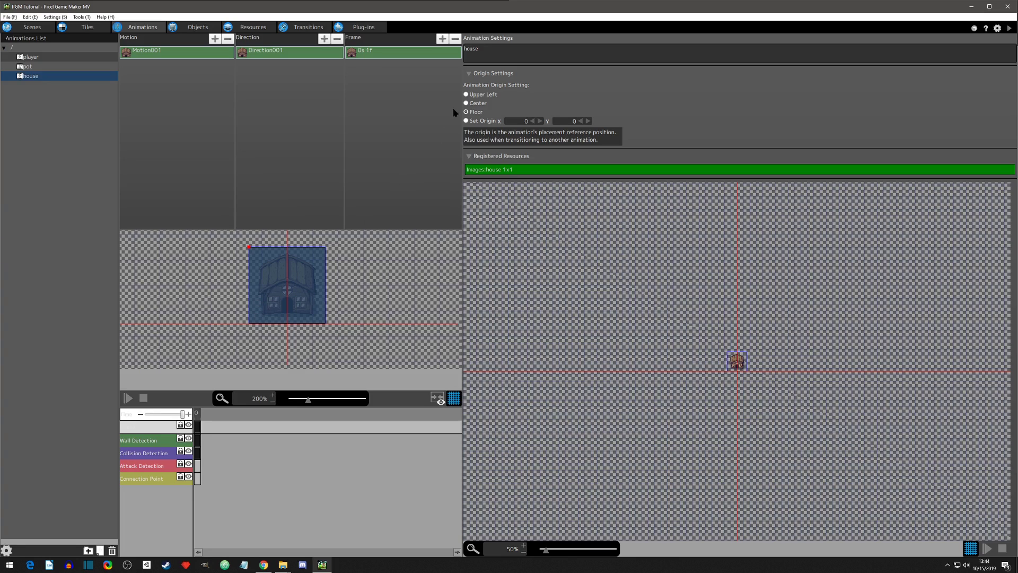
- Compare the Center origin against Floor, finally leaving the origin on Floor
{"action": "left_click", "coordinate": [466, 103]}
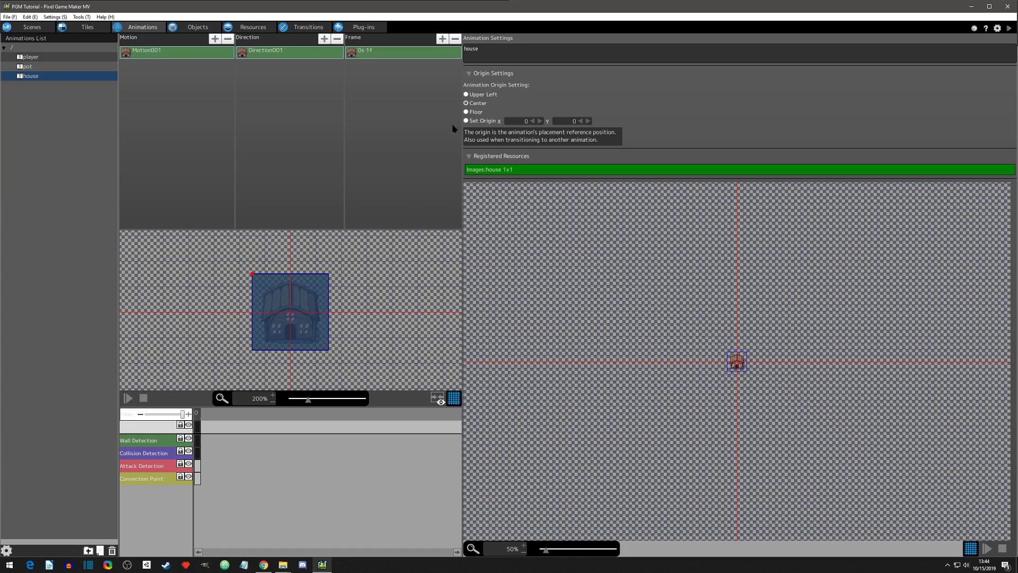
{"action": "left_click", "coordinate": [468, 112]}
{"action": "left_click", "coordinate": [467, 104]}
{"action": "left_click", "coordinate": [466, 113]}
- Rename Motion001 to 'opacity 255'
{"action": "left_click", "coordinate": [153, 56]}
{"action": "left_click", "coordinate": [154, 56]}
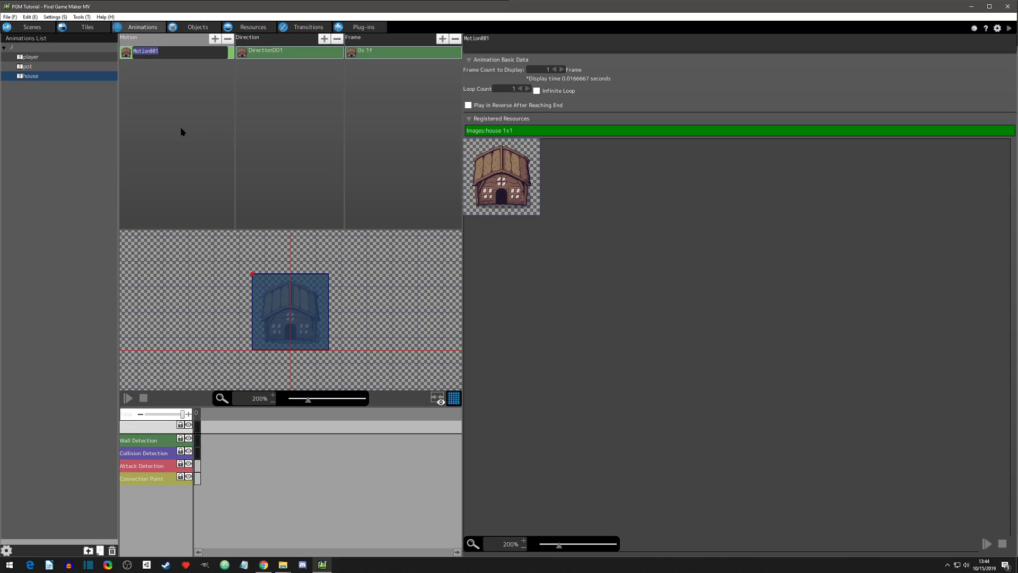
{"action": "type", "text": "opacity 255"}
{"action": "key", "text": "Return"}
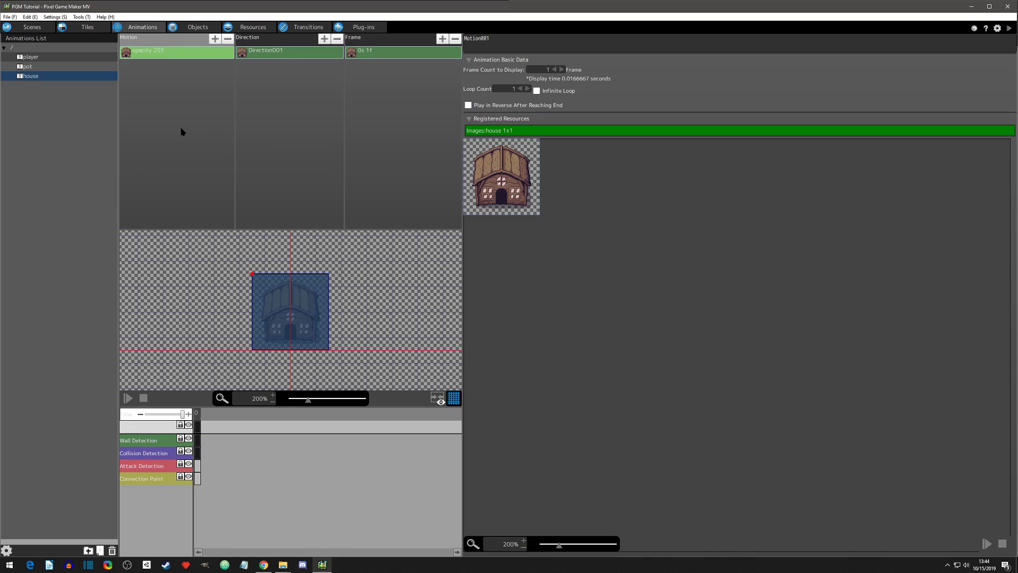
- Rename Direction001 to 'only', check its single frame, and zoom the preview
{"action": "left_click", "coordinate": [263, 57]}
{"action": "left_click", "coordinate": [302, 56]}
{"action": "type", "text": "d"}
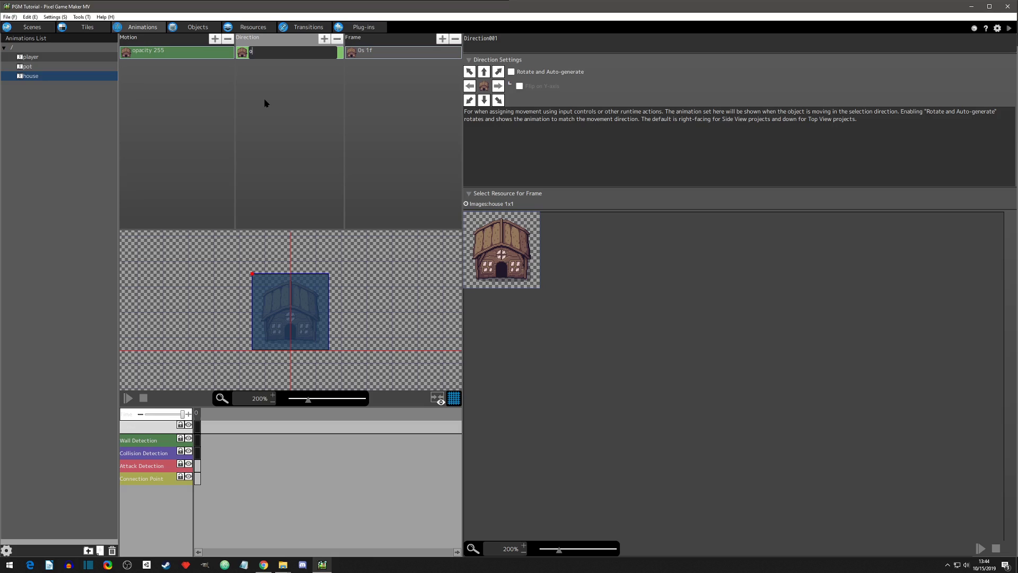
{"action": "type", "text": "nly"}
{"action": "key", "text": "Return"}
{"action": "left_click", "coordinate": [365, 53]}
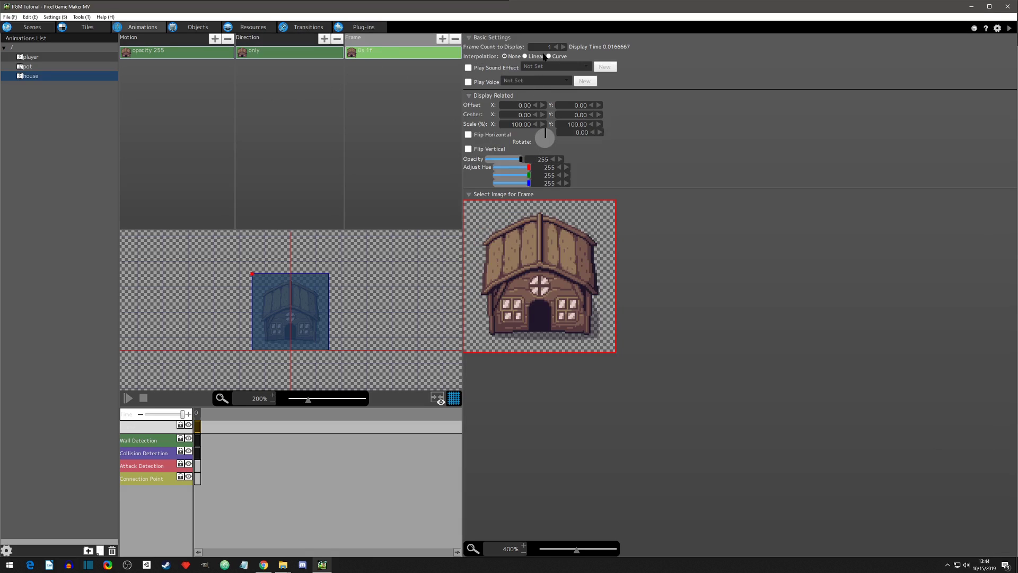
{"action": "left_click", "coordinate": [169, 55]}
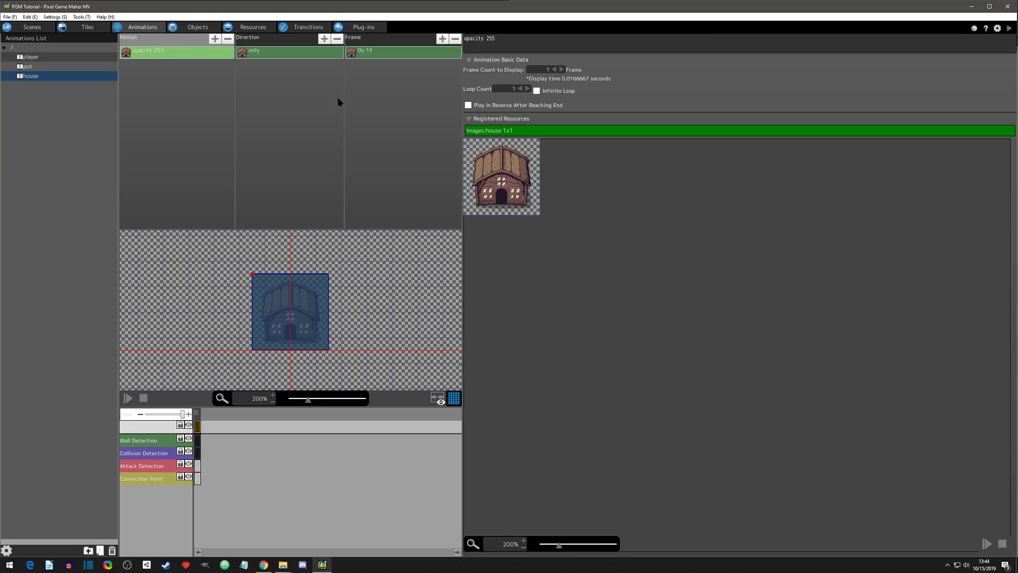
{"action": "scroll", "coordinate": [370, 328], "scroll_direction": "down", "scroll_amount": 1}
{"action": "scroll", "coordinate": [345, 304], "scroll_direction": "up", "scroll_amount": 2}
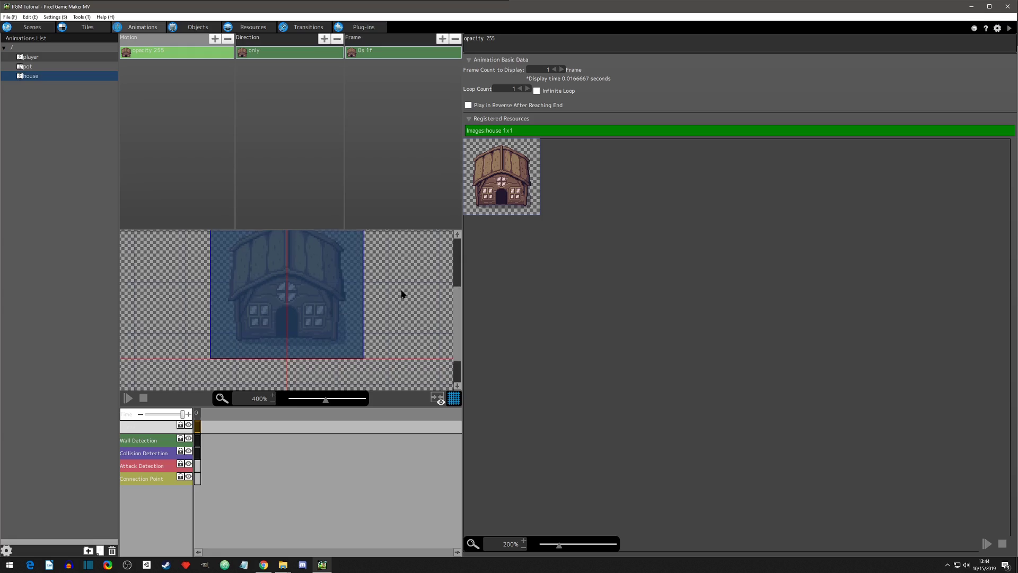
{"action": "scroll", "coordinate": [401, 303], "scroll_direction": "up", "scroll_amount": 1}
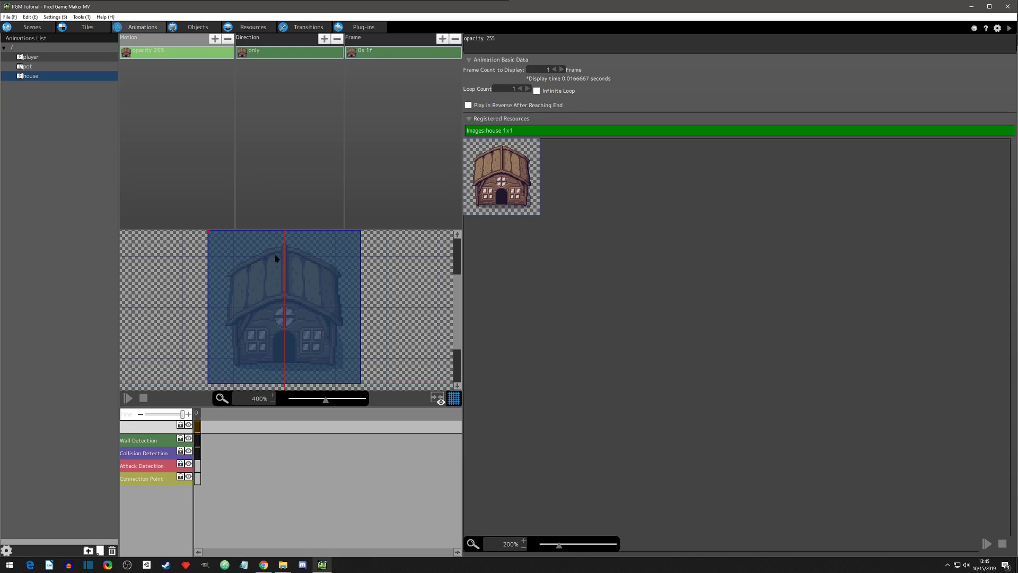
- Resize the wall detection box to 66×25 at position 15, 61 and delete the Collision Detection track
{"action": "left_click", "coordinate": [198, 440]}
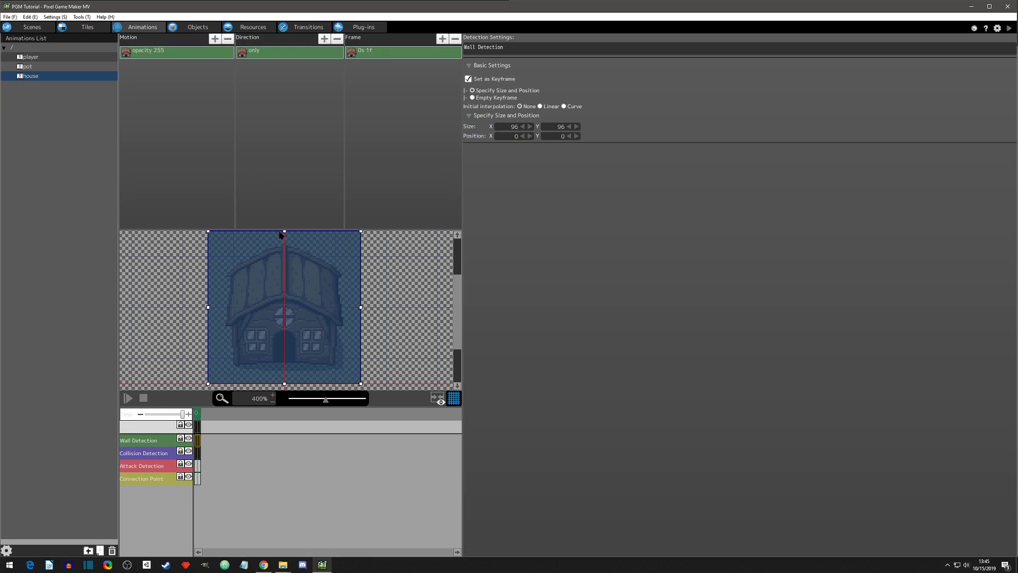
{"action": "left_click_drag", "start_coordinate": [285, 232], "coordinate": [282, 330]}
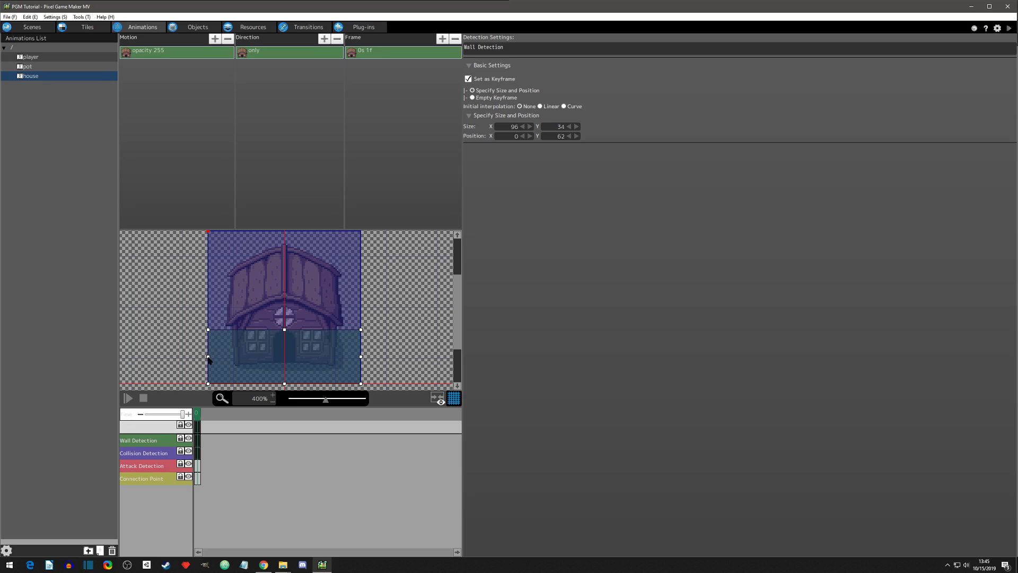
{"action": "left_click_drag", "start_coordinate": [232, 359], "coordinate": [232, 358]}
{"action": "left_click_drag", "start_coordinate": [360, 356], "coordinate": [338, 364]}
{"action": "left_click_drag", "start_coordinate": [284, 383], "coordinate": [284, 367]}
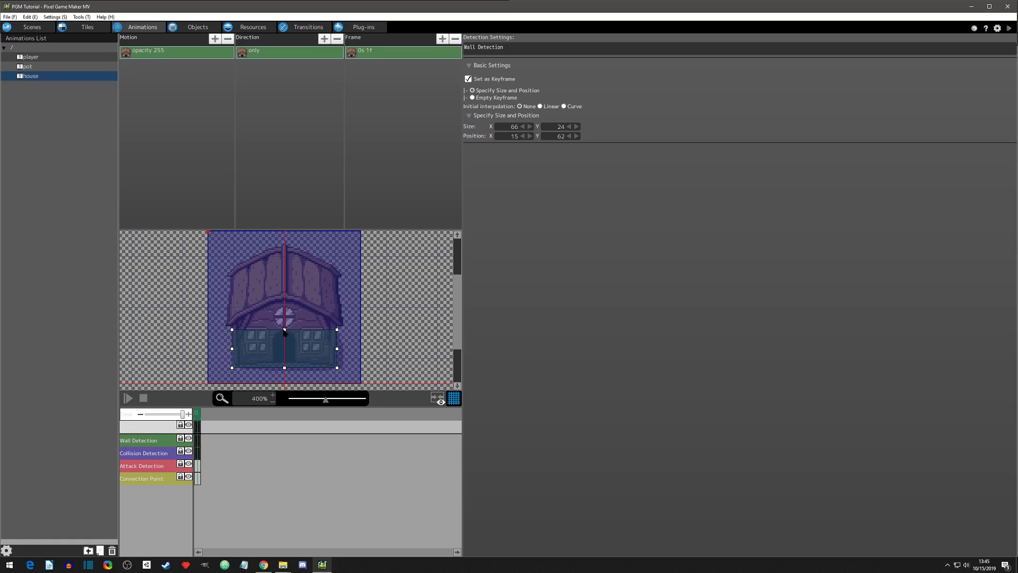
{"action": "left_click_drag", "start_coordinate": [284, 330], "coordinate": [284, 329]}
{"action": "left_click", "coordinate": [143, 455]}
{"action": "key", "text": "Delete"}
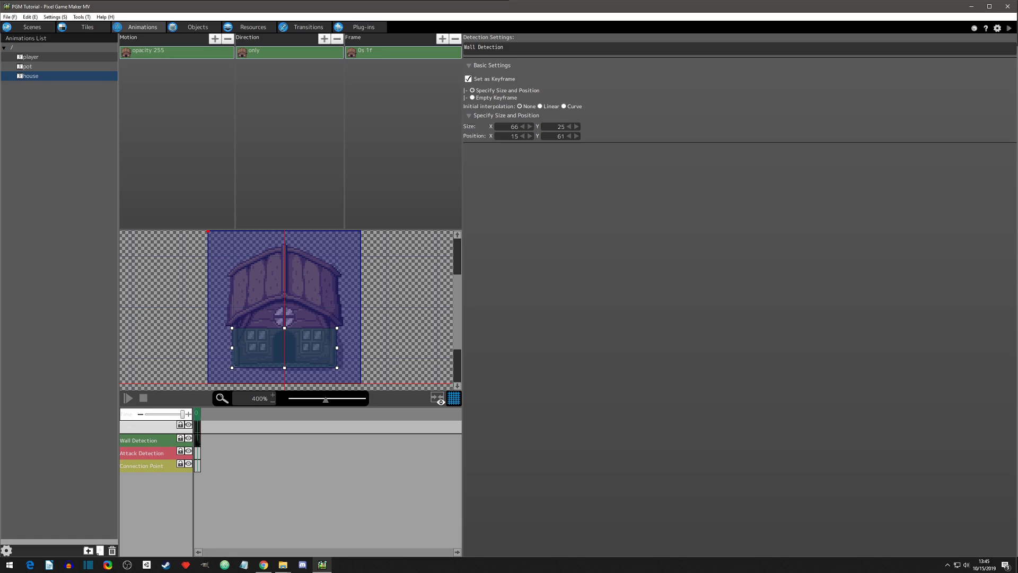
- Select the empty Attack Detection keyframe cell and dismiss its menu without changes
{"action": "left_click", "coordinate": [198, 440]}
{"action": "left_click", "coordinate": [158, 454]}
{"action": "left_click", "coordinate": [198, 452]}
{"action": "right_click", "coordinate": [197, 453]}
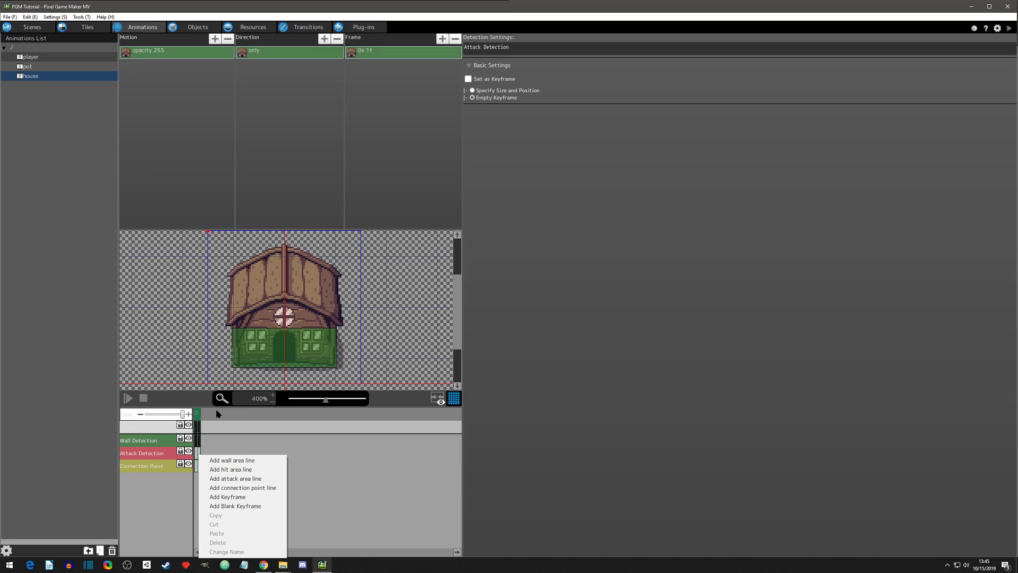
{"action": "left_click", "coordinate": [197, 454]}
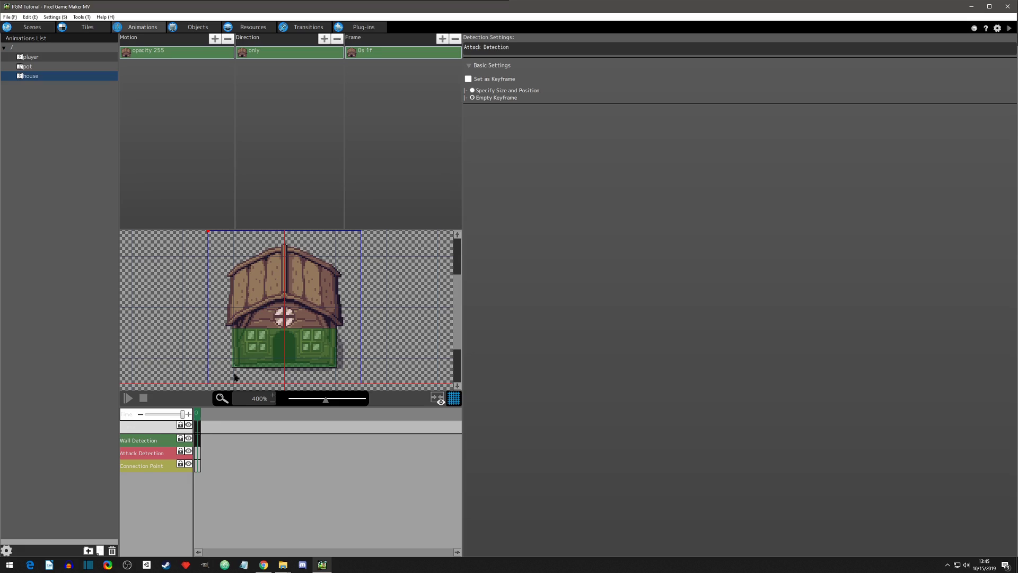
- Add an Attack Detection keyframe and size the attack box to 46×36 at 25, 25 over the roof
{"action": "right_click", "coordinate": [198, 455]}
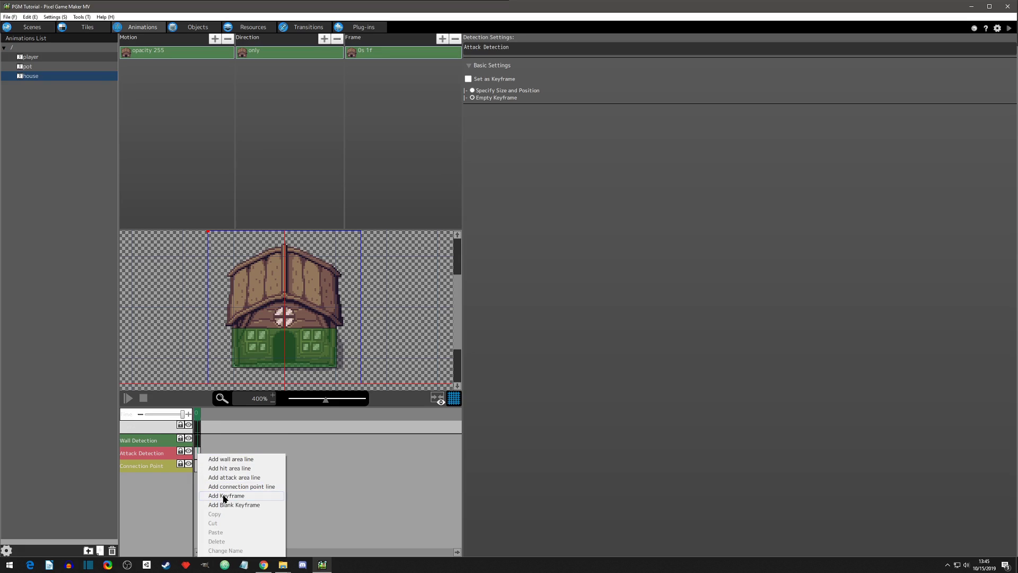
{"action": "left_click", "coordinate": [225, 496]}
{"action": "left_click_drag", "start_coordinate": [284, 233], "coordinate": [285, 271]}
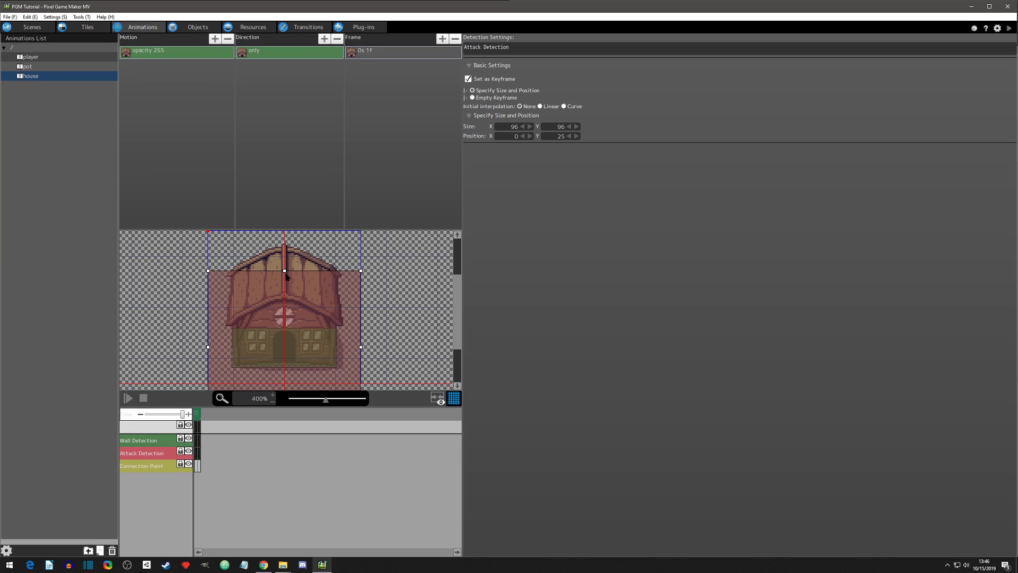
{"action": "scroll", "coordinate": [345, 276], "scroll_direction": "down", "scroll_amount": 3}
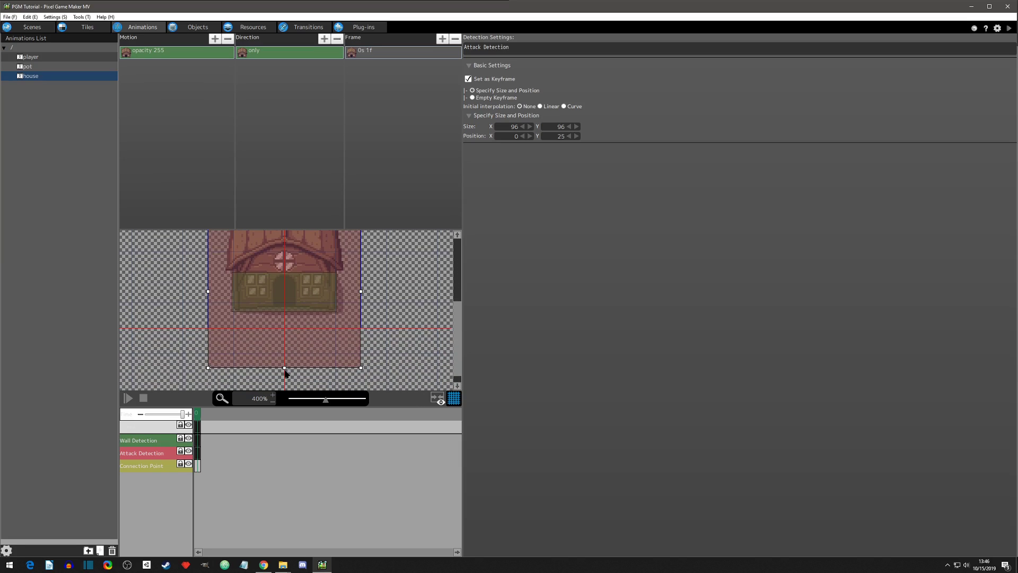
{"action": "left_click_drag", "start_coordinate": [285, 369], "coordinate": [285, 272]}
{"action": "scroll", "coordinate": [371, 281], "scroll_direction": "up", "scroll_amount": 4}
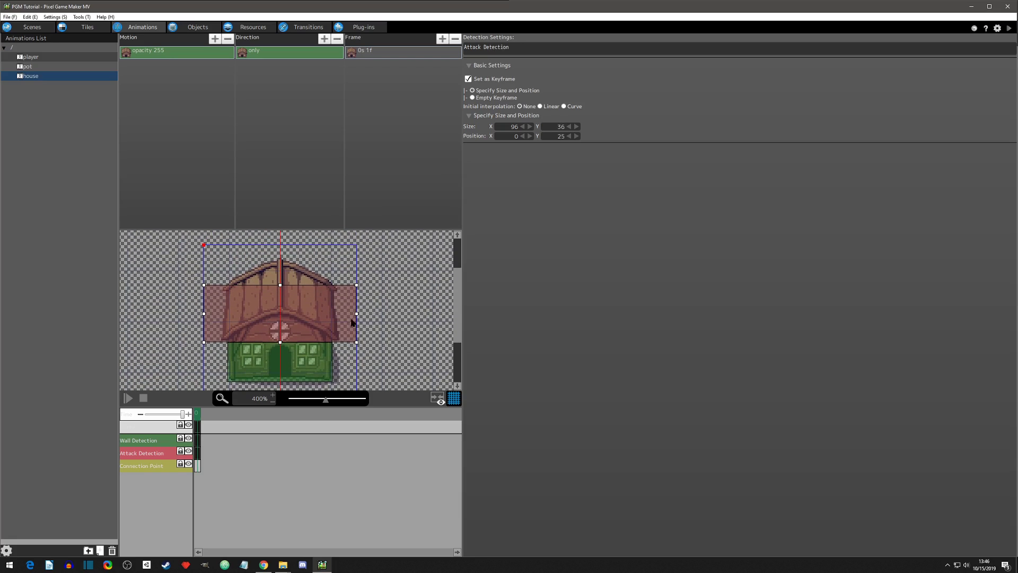
{"action": "left_click_drag", "start_coordinate": [357, 313], "coordinate": [316, 314]}
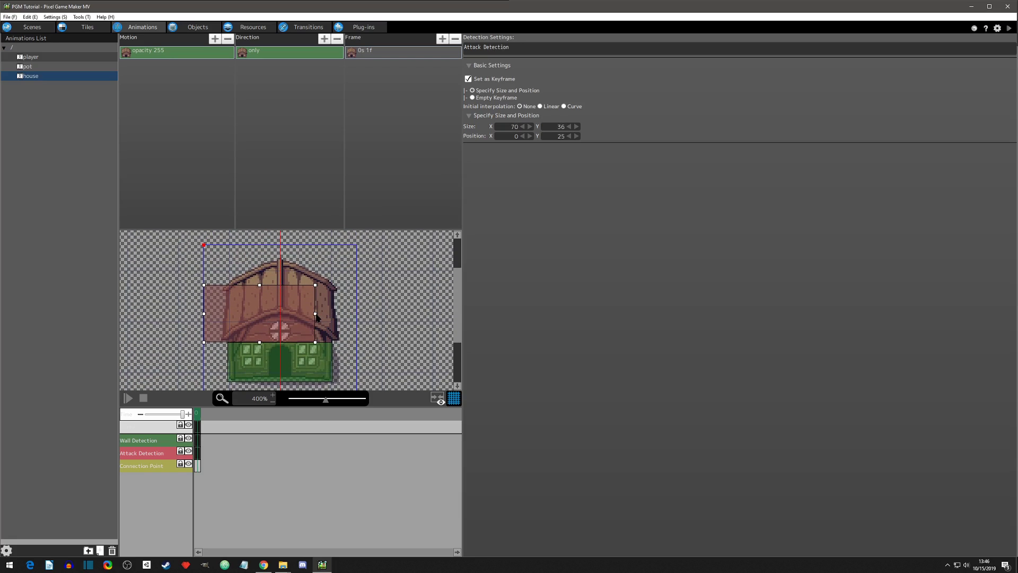
{"action": "left_click_drag", "start_coordinate": [204, 313], "coordinate": [245, 314]}
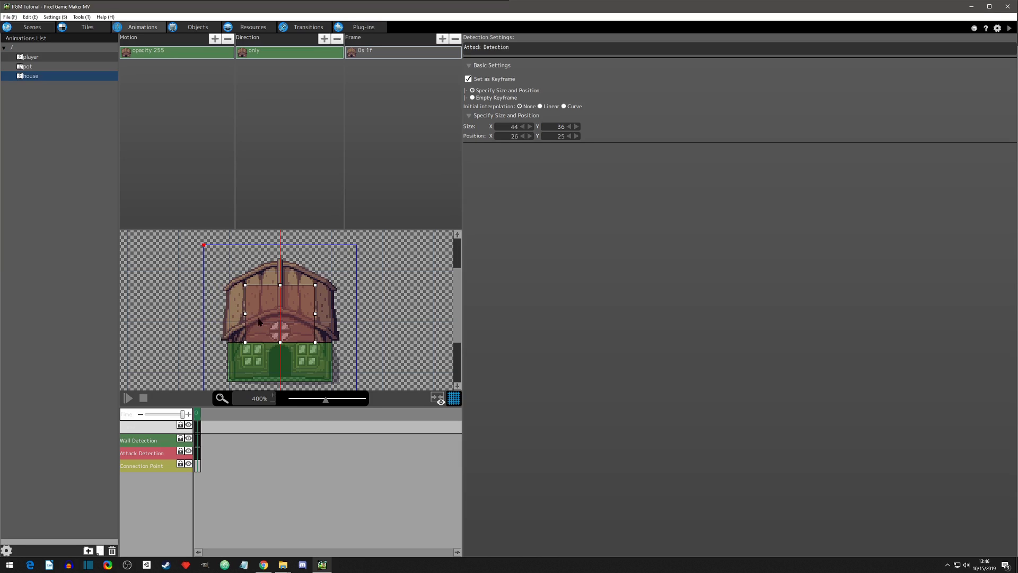
{"action": "left_click_drag", "start_coordinate": [244, 314], "coordinate": [244, 314]}
{"action": "left_click_drag", "start_coordinate": [316, 314], "coordinate": [317, 314]}
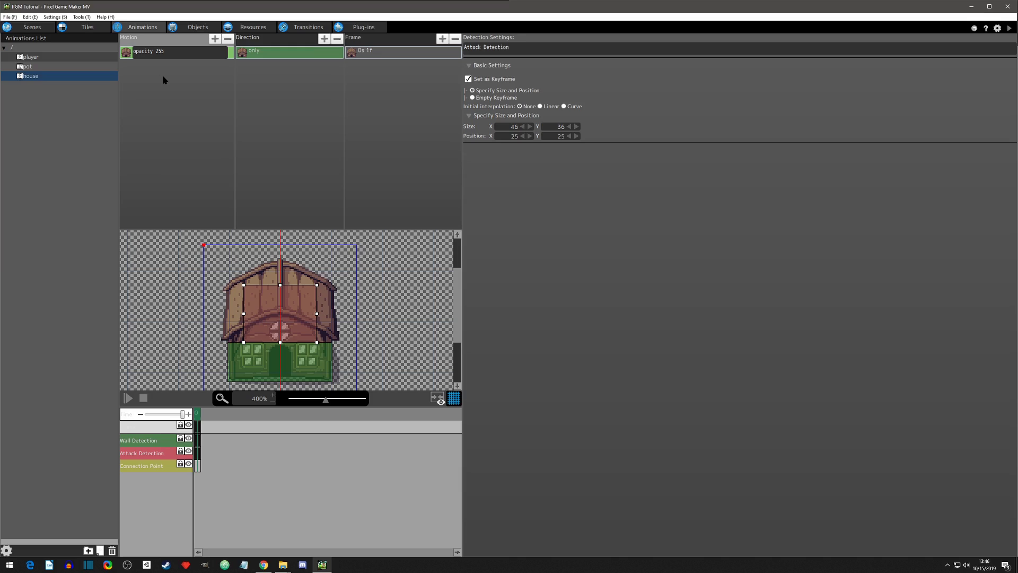
- Copy and paste the opacity 255 motion to create a duplicate
{"action": "left_click", "coordinate": [126, 55]}
{"action": "key", "text": "ctrl+c"}
{"action": "key", "text": "ctrl+v"}
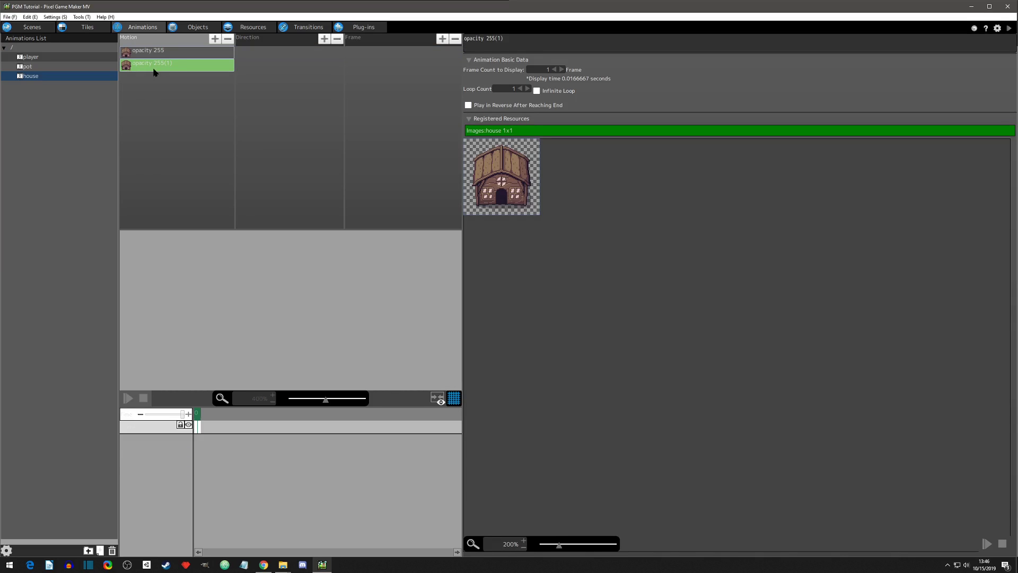
{"action": "left_click", "coordinate": [176, 65]}
- Rename the duplicated motion to 'opacity 125'
{"action": "left_click_drag", "start_coordinate": [174, 64], "coordinate": [157, 65]}
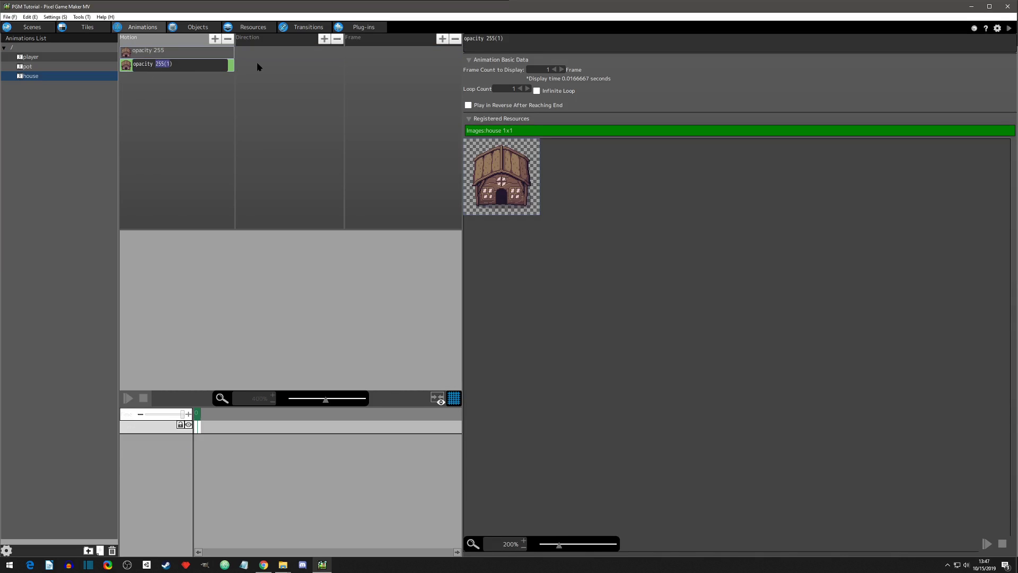
{"action": "type", "text": "125"}
{"action": "key", "text": "Return"}
{"action": "left_click", "coordinate": [192, 67]}
{"action": "key", "text": "Return"}
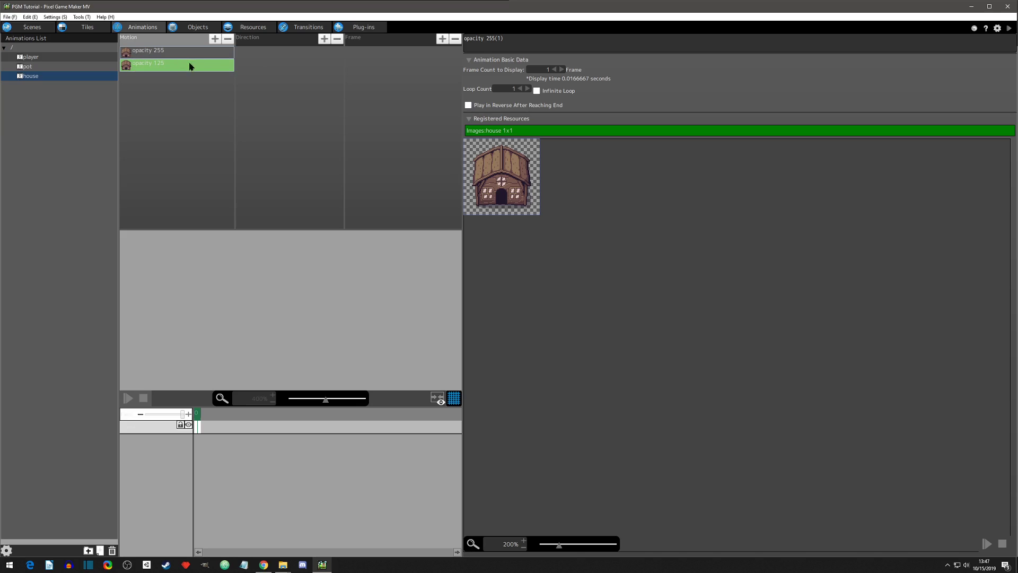
- Set the opacity 125 motion's frame opacity to 125
{"action": "left_click", "coordinate": [165, 53]}
{"action": "left_click", "coordinate": [165, 64]}
{"action": "left_click", "coordinate": [360, 51]}
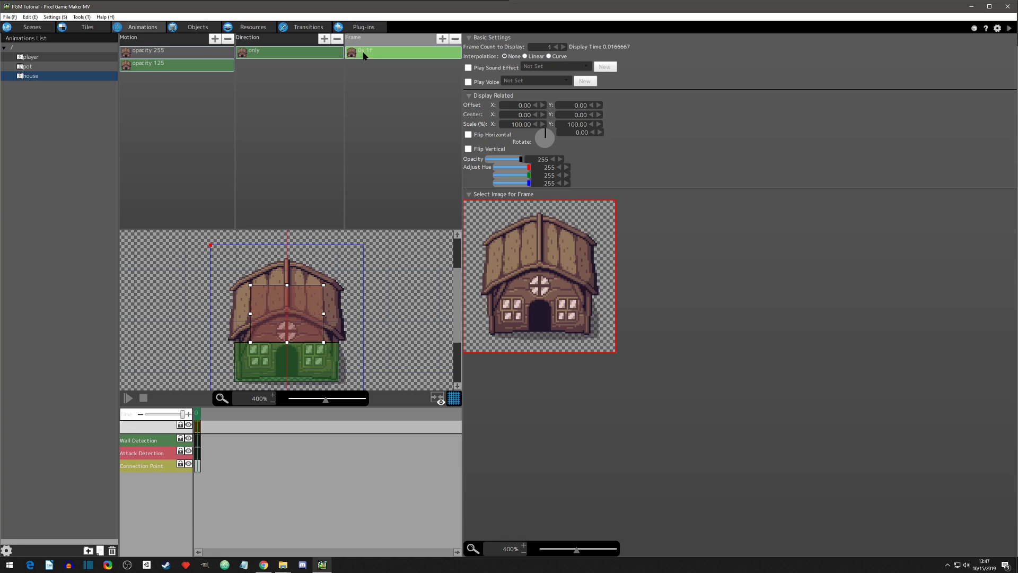
{"action": "double_click", "coordinate": [537, 160]}
{"action": "type", "text": "125"}
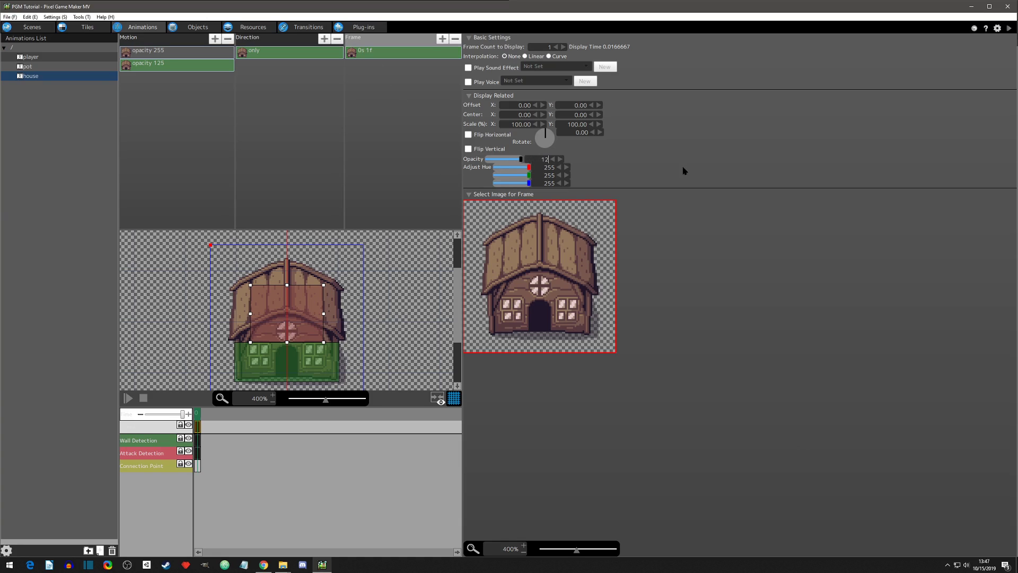
{"action": "key", "text": "Return"}
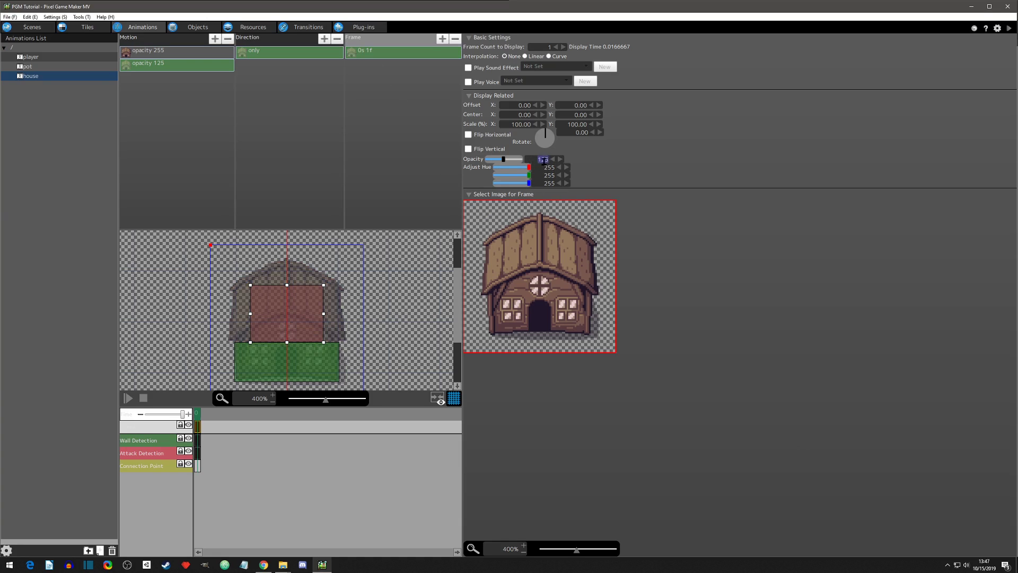
{"action": "left_click", "coordinate": [586, 154]}
- Compare the opacity 255 and opacity 125 motions, ending on opacity 125
{"action": "left_click", "coordinate": [170, 55]}
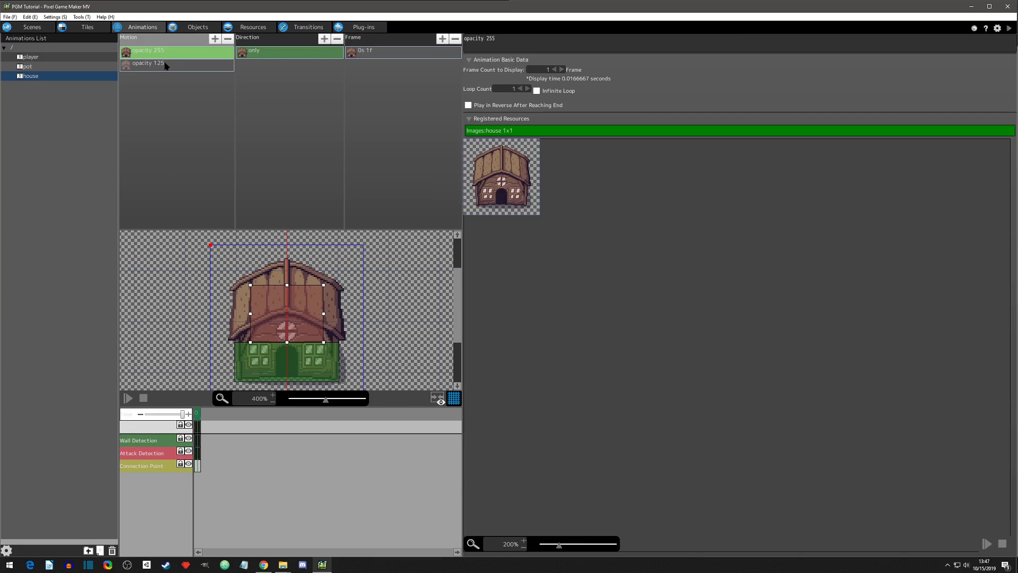
{"action": "left_click", "coordinate": [166, 65]}
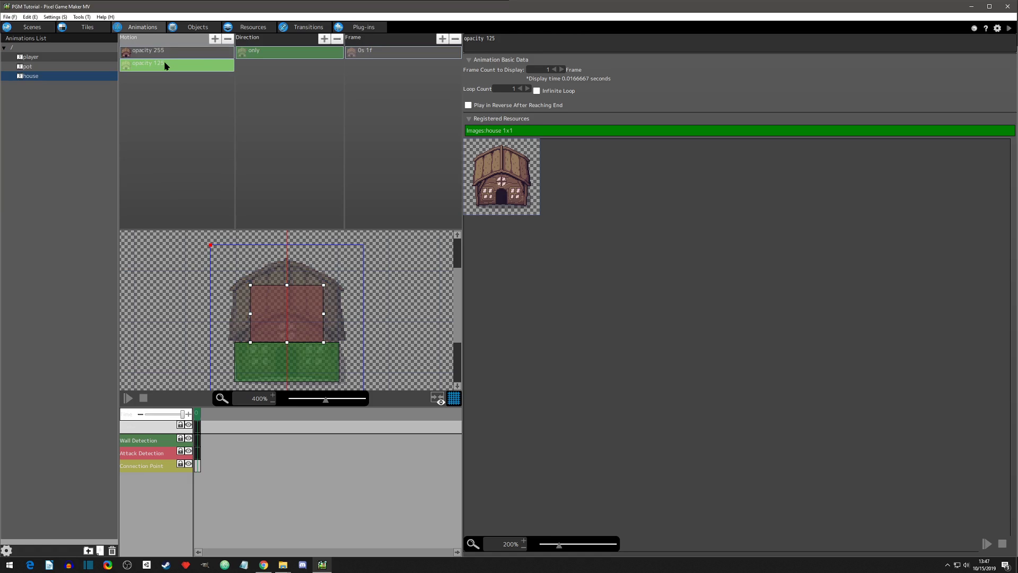
{"action": "left_click", "coordinate": [166, 55]}
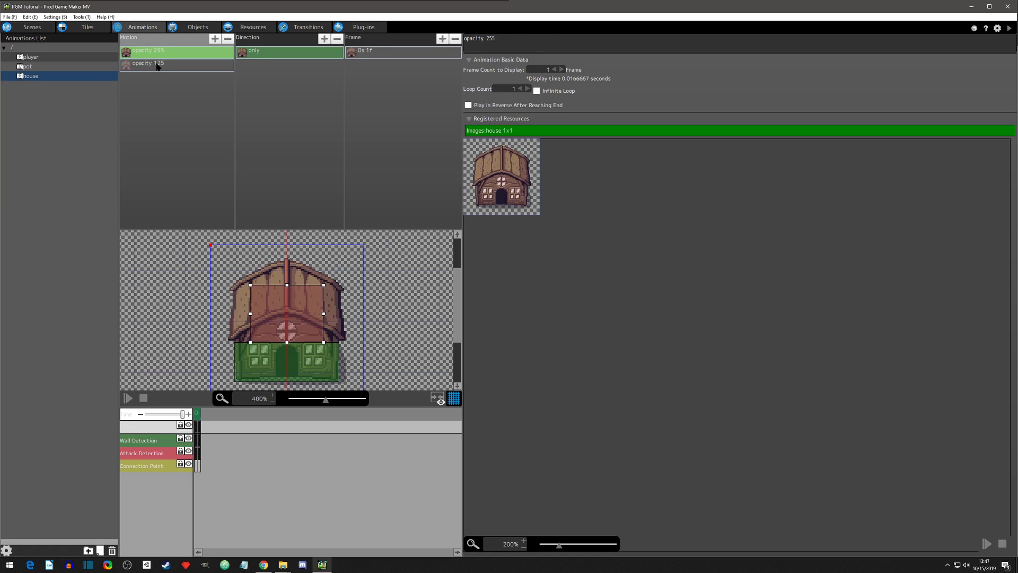
{"action": "left_click", "coordinate": [157, 65]}
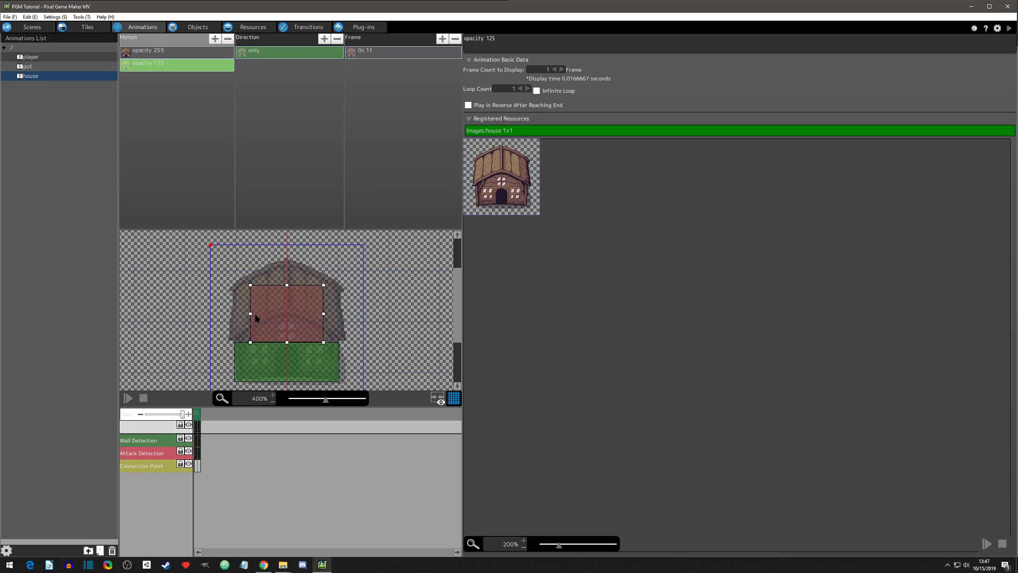
- Reshape the attack box into a 5×55 strip along the house's left edge and add a second attack area layer
{"action": "left_click_drag", "start_coordinate": [255, 317], "coordinate": [216, 255]}
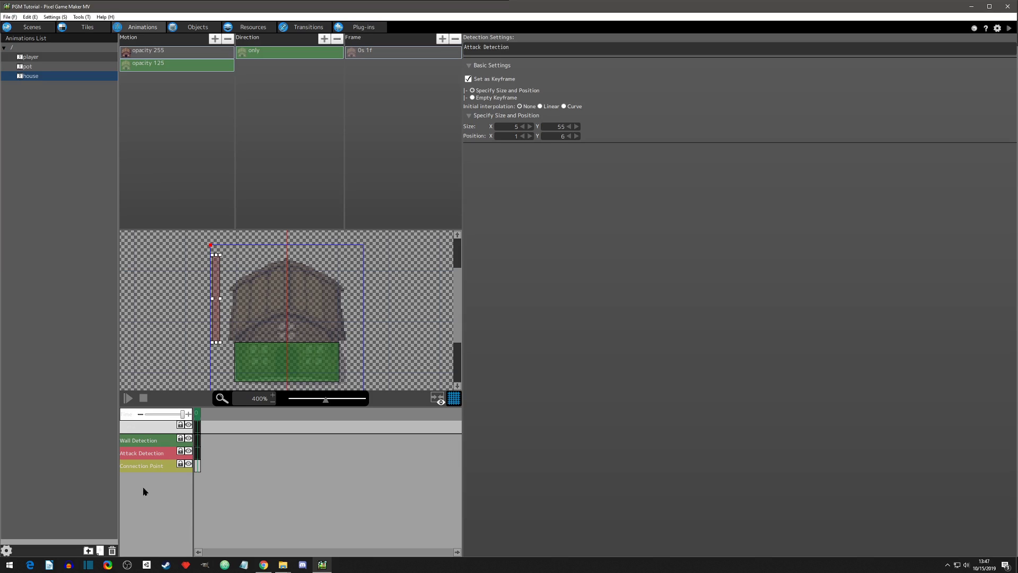
{"action": "right_click", "coordinate": [141, 502]}
{"action": "left_click", "coordinate": [172, 493]}
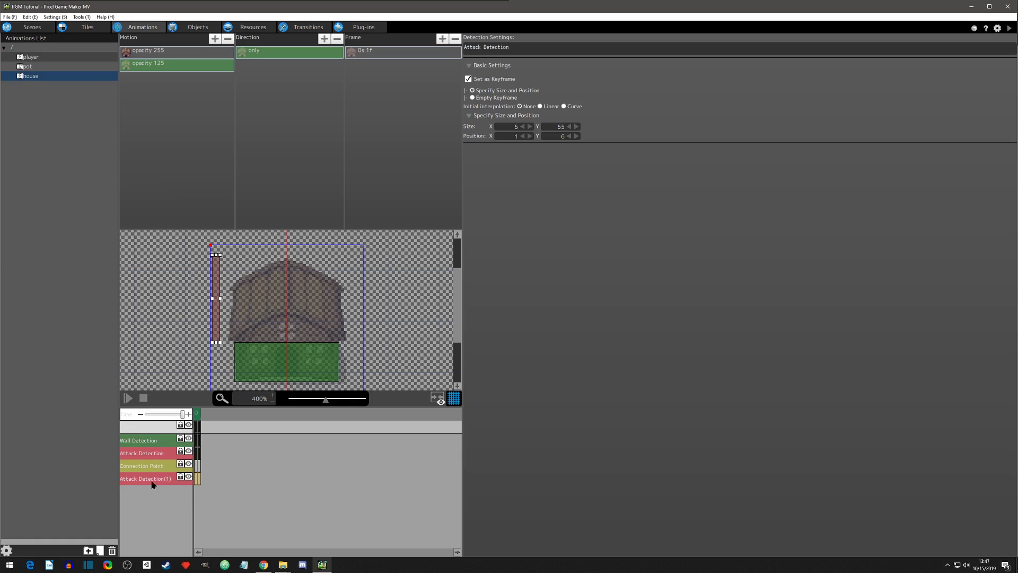
- Add a keyframe on Attack Detection(1) and shrink it to a 96×9 strip across the top
{"action": "left_click", "coordinate": [197, 465]}
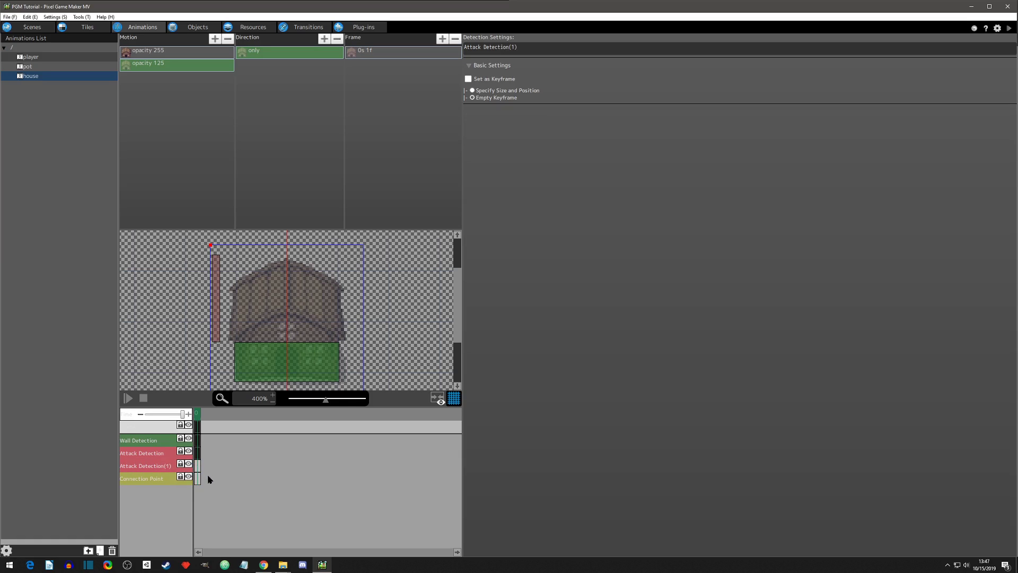
{"action": "right_click", "coordinate": [198, 465]}
{"action": "left_click", "coordinate": [218, 506]}
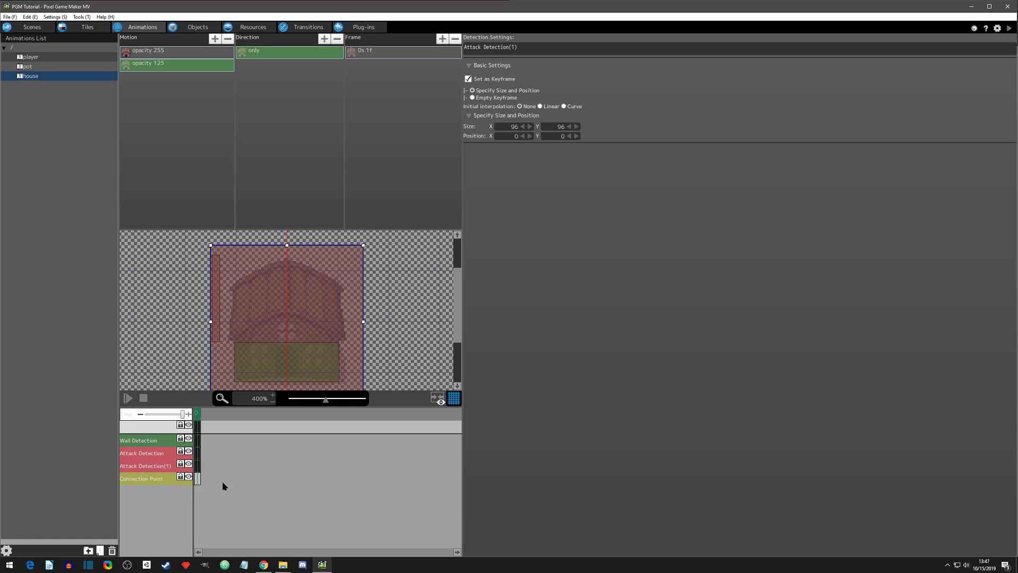
{"action": "scroll", "coordinate": [285, 309], "scroll_direction": "down", "scroll_amount": 2}
{"action": "scroll", "coordinate": [313, 369], "scroll_direction": "up", "scroll_amount": 1}
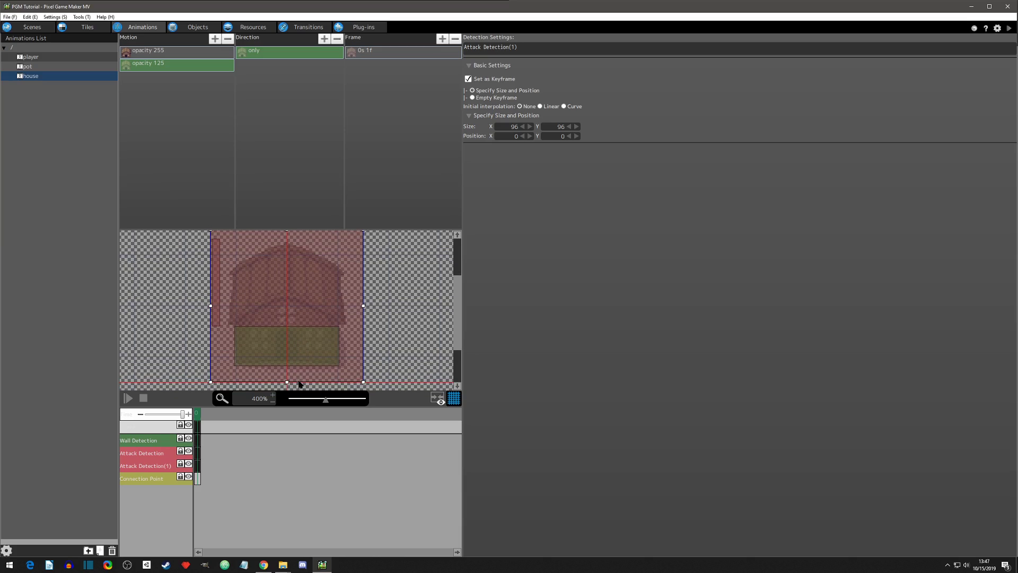
{"action": "left_click_drag", "start_coordinate": [287, 383], "coordinate": [292, 245]}
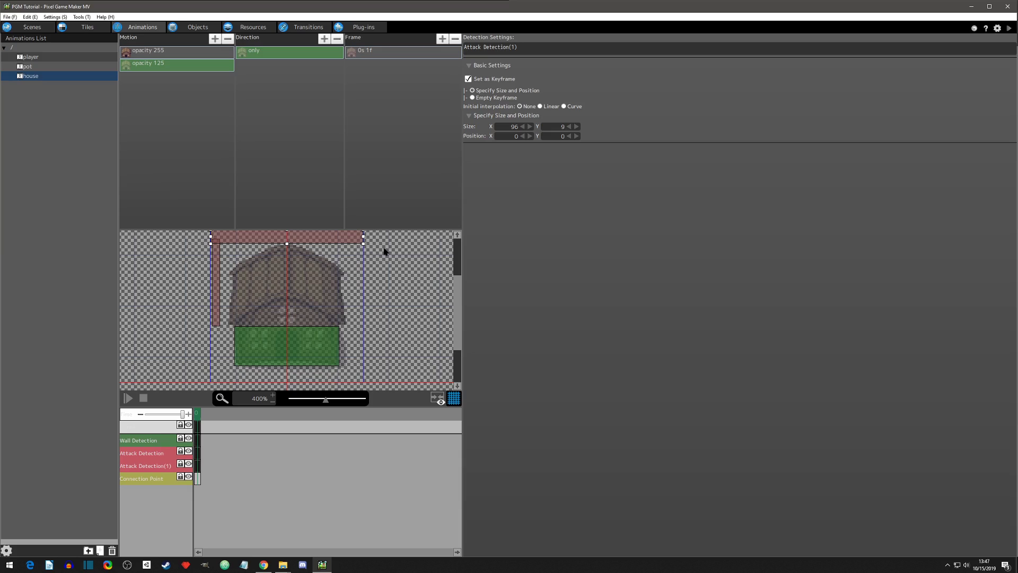
{"action": "left_click_drag", "start_coordinate": [376, 259], "coordinate": [316, 266]}
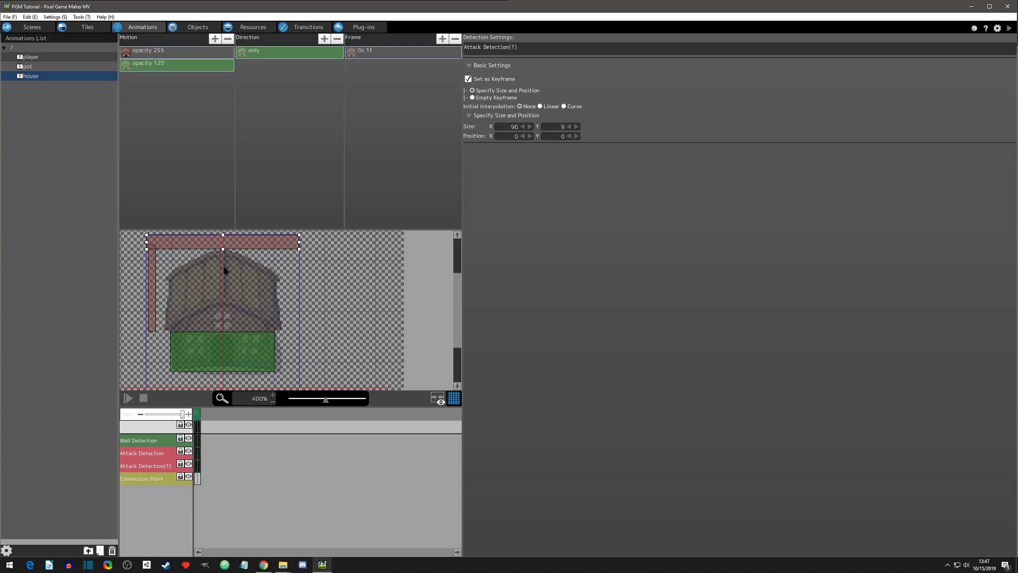
- Switch to the opacity 125 motion and add a third attack area layer to its timeline
{"action": "left_click", "coordinate": [180, 53]}
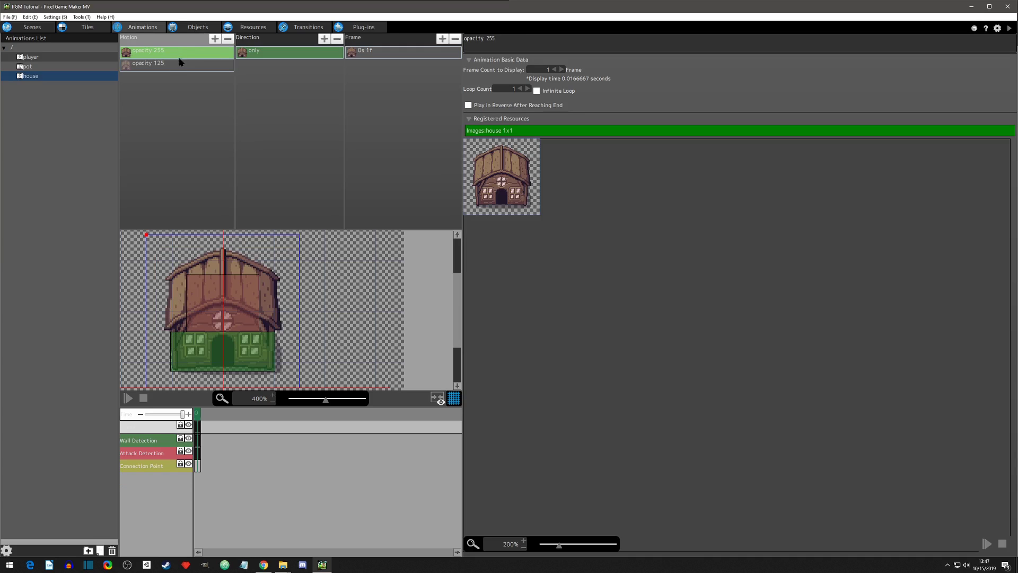
{"action": "left_click", "coordinate": [181, 64]}
{"action": "left_click", "coordinate": [180, 55]}
{"action": "left_click", "coordinate": [179, 65]}
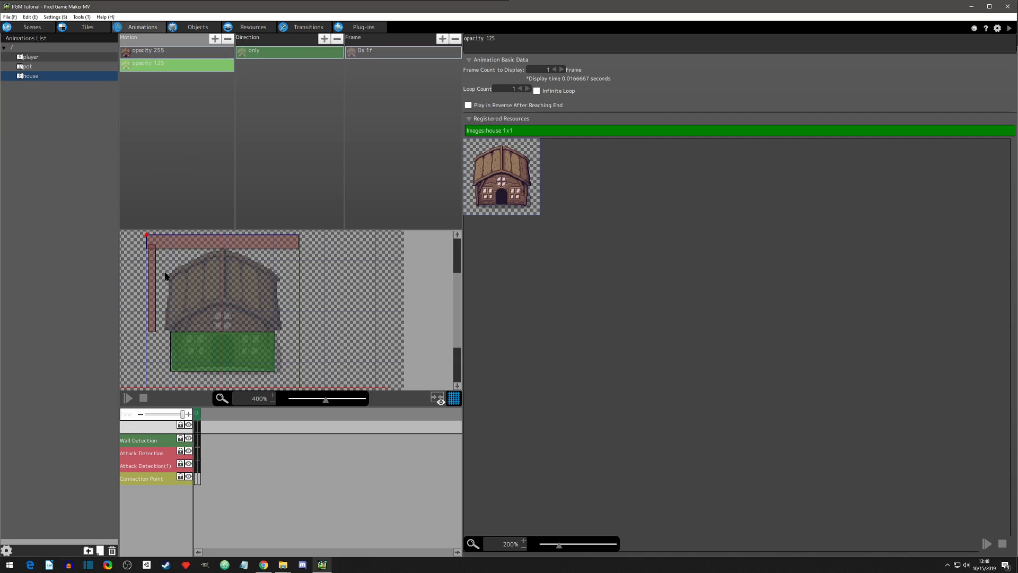
{"action": "right_click", "coordinate": [149, 510]}
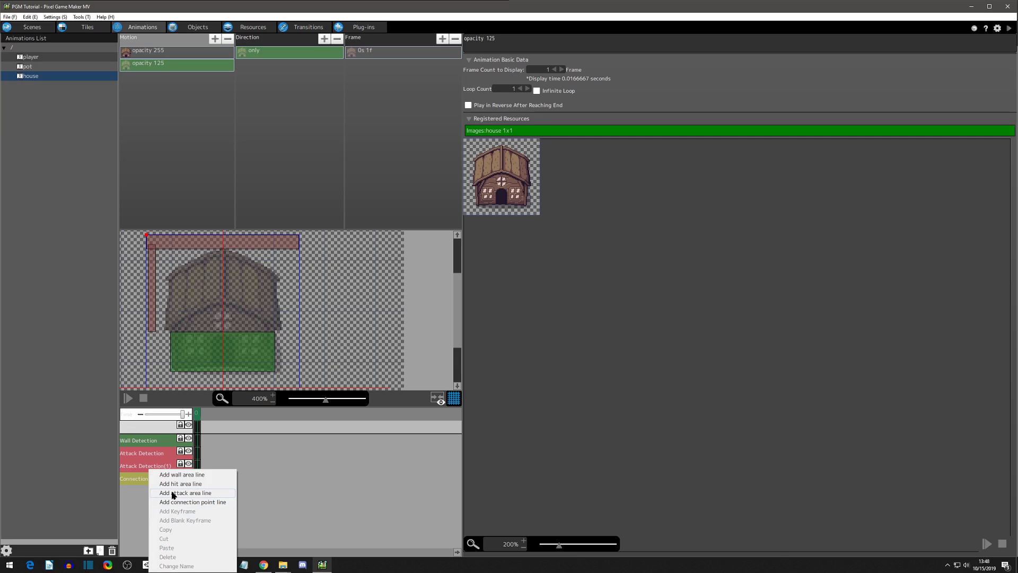
{"action": "left_click", "coordinate": [174, 493]}
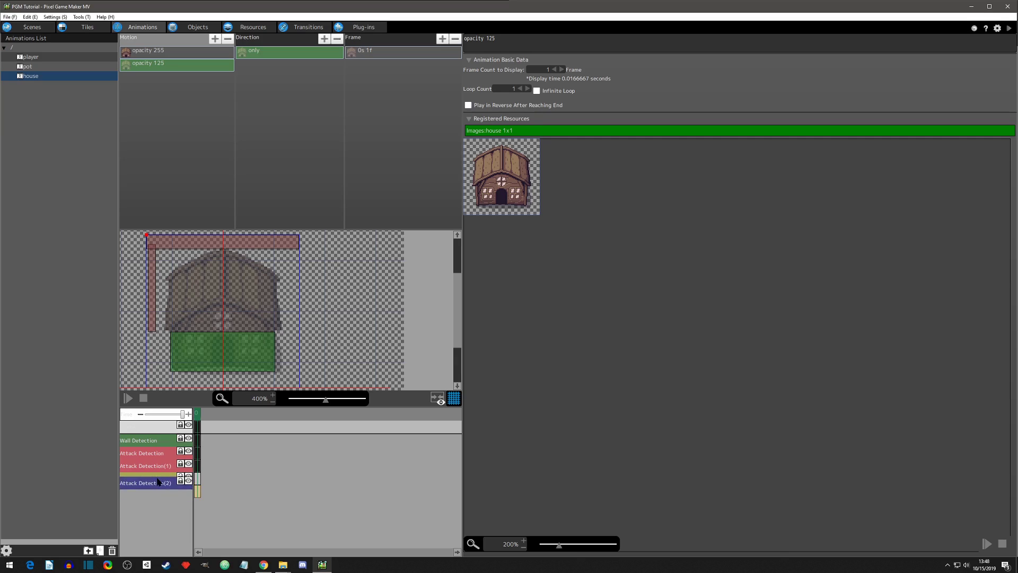
- Reorder the Connection Point layer and make the Attack Detection(2) frame a keyframe
{"action": "mouse_move", "coordinate": [157, 480]}
{"action": "left_mouse_down"}
{"action": "mouse_move", "coordinate": [184, 486]}
{"action": "mouse_move", "coordinate": [159, 477]}
{"action": "left_mouse_up"}
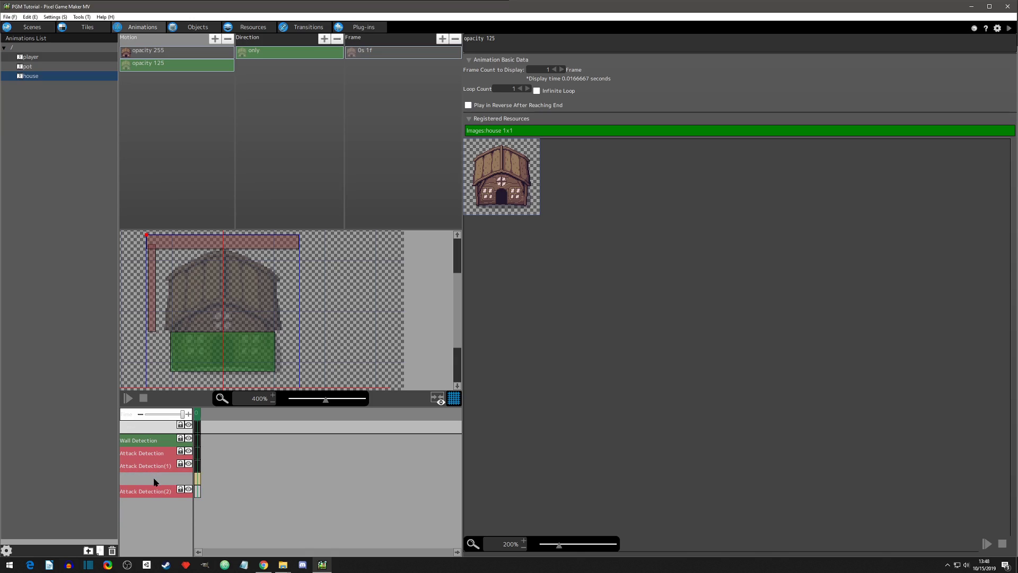
{"action": "left_click", "coordinate": [199, 493]}
{"action": "right_click", "coordinate": [200, 494]}
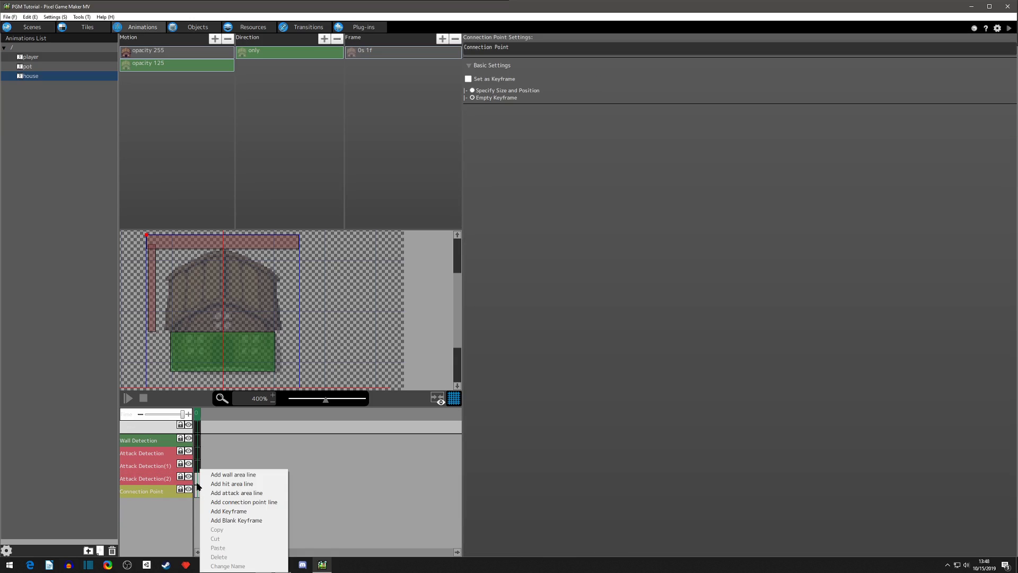
{"action": "left_click", "coordinate": [197, 478]}
{"action": "right_click", "coordinate": [198, 477]}
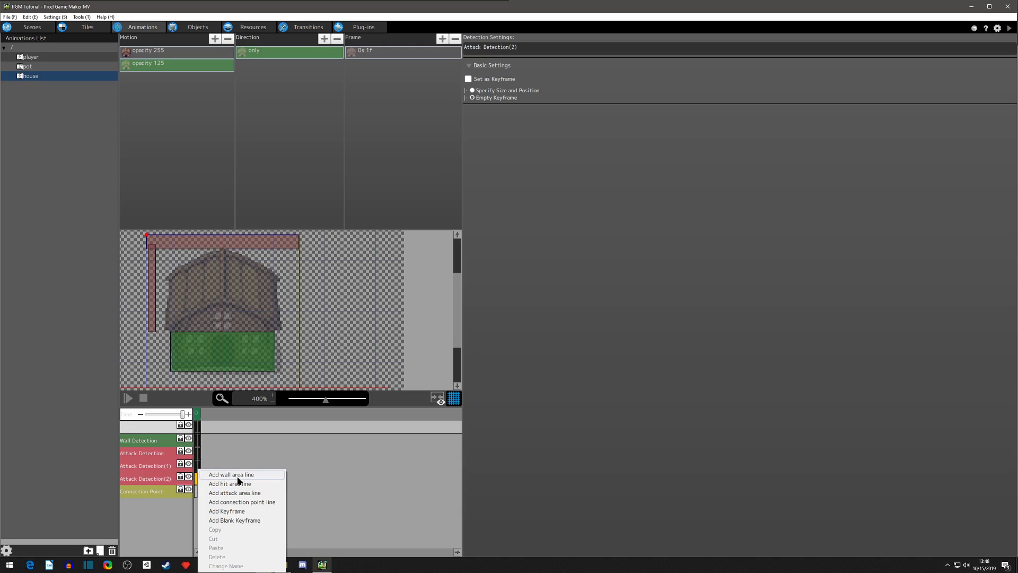
{"action": "left_click", "coordinate": [227, 511]}
- Resize the new attack box into a 6×62 strip at X 90 along the right edge
{"action": "left_click_drag", "start_coordinate": [146, 314], "coordinate": [290, 313]}
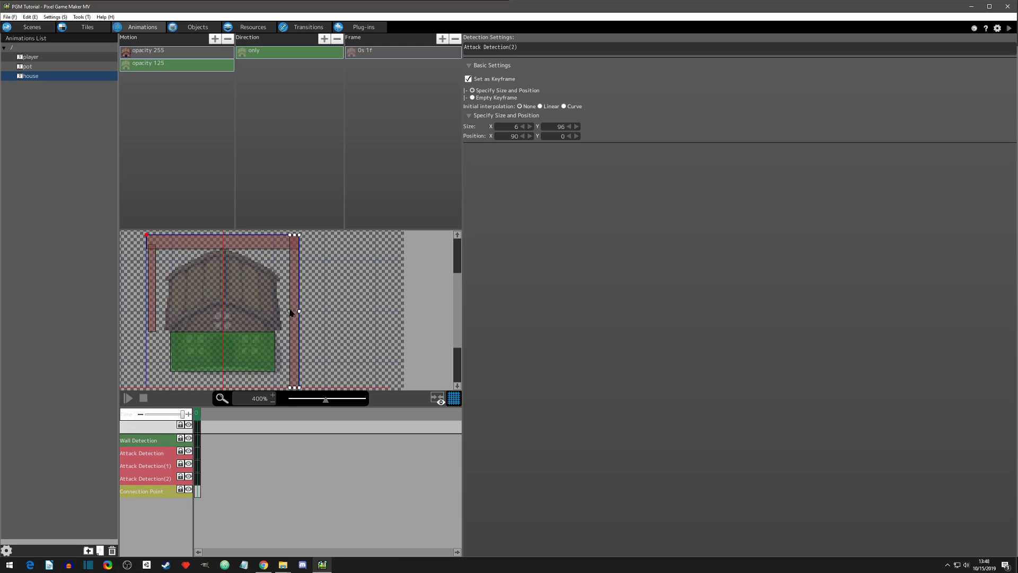
{"action": "scroll", "coordinate": [304, 354], "scroll_direction": "down", "scroll_amount": 1}
{"action": "left_click_drag", "start_coordinate": [294, 382], "coordinate": [296, 329]}
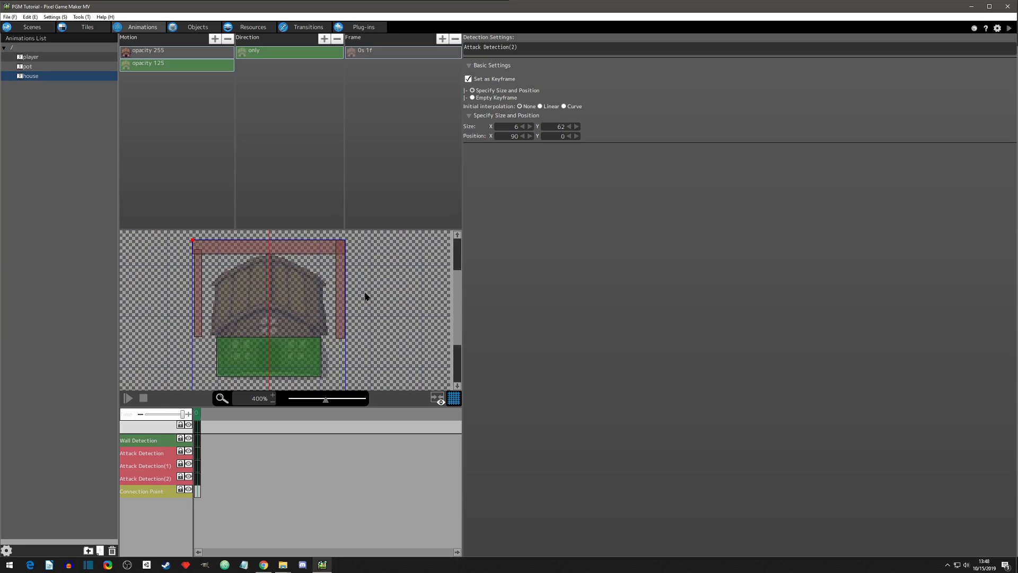
- Compare the opacity 255 and opacity 125 motions, ending on opacity 125
{"action": "left_click", "coordinate": [166, 65]}
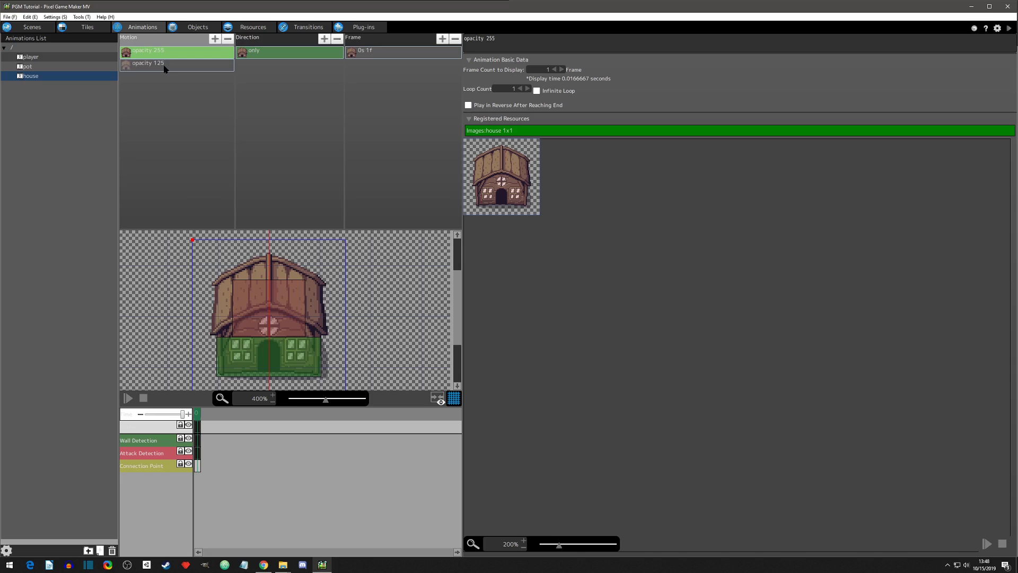
{"action": "left_click", "coordinate": [165, 66]}
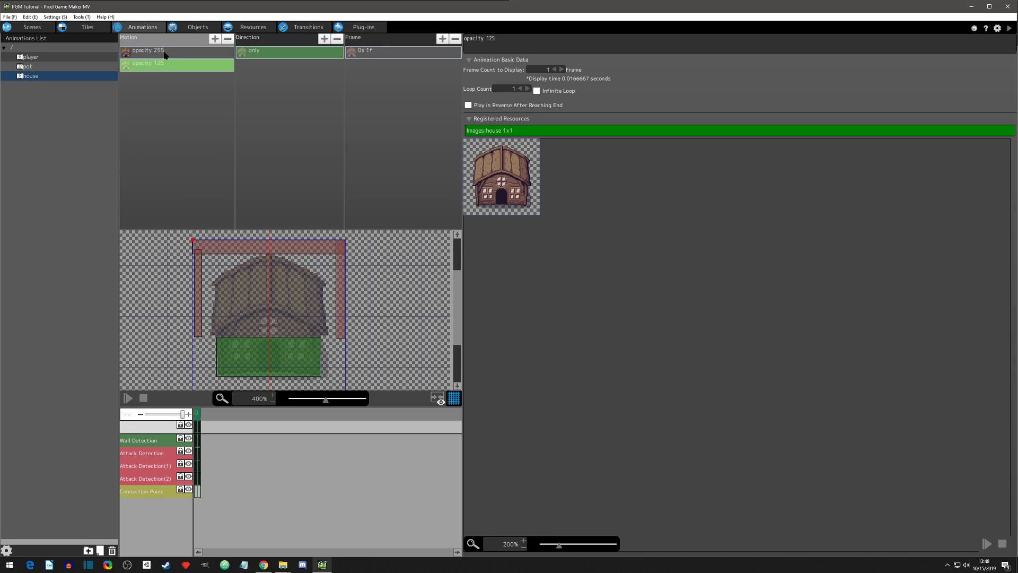
{"action": "left_click", "coordinate": [166, 55]}
{"action": "left_click", "coordinate": [160, 70]}
- Create a new object named house using the house animation in the Enemy Group
{"action": "left_click", "coordinate": [192, 29]}
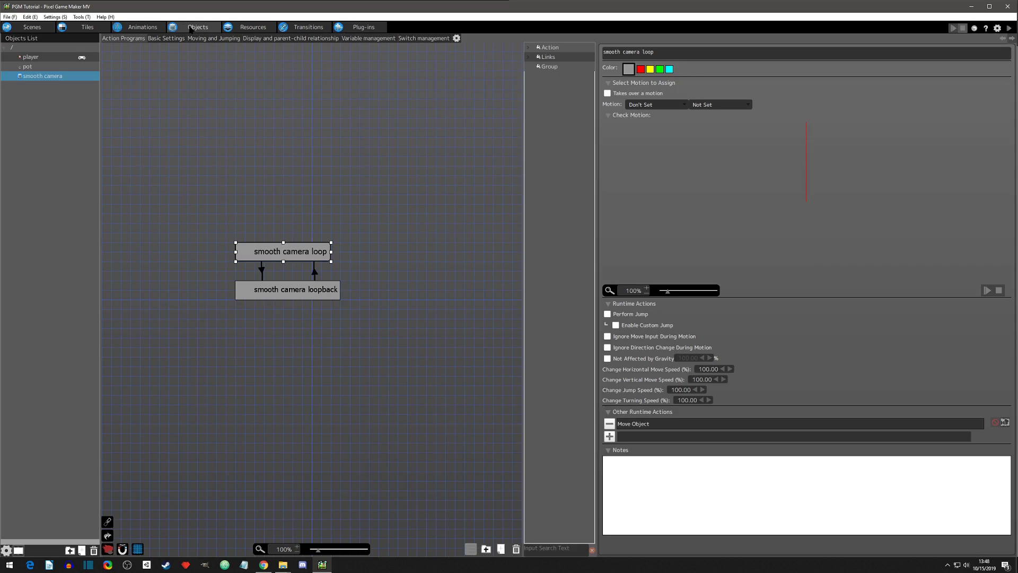
{"action": "right_click", "coordinate": [28, 104]}
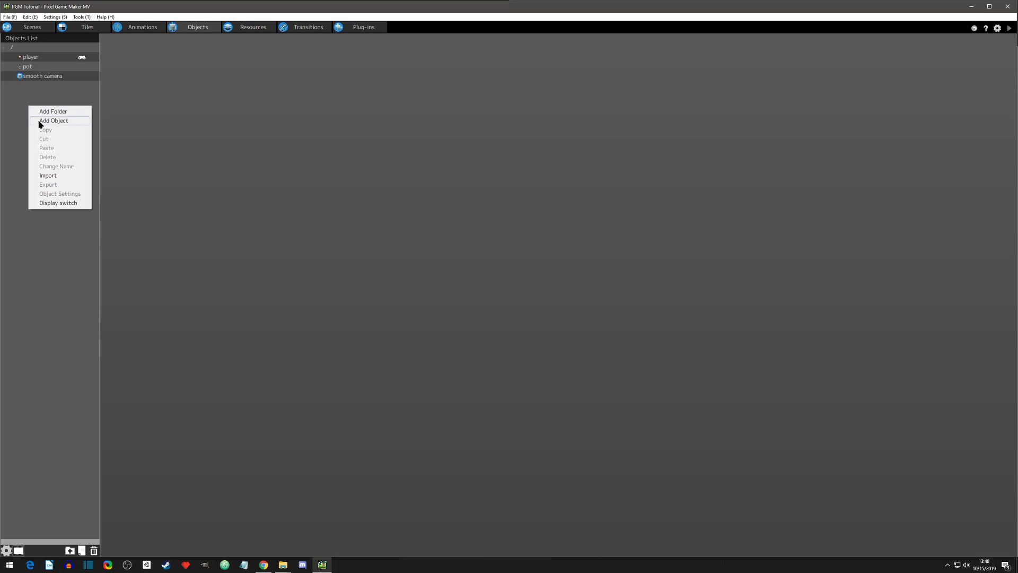
{"action": "left_click", "coordinate": [53, 121]}
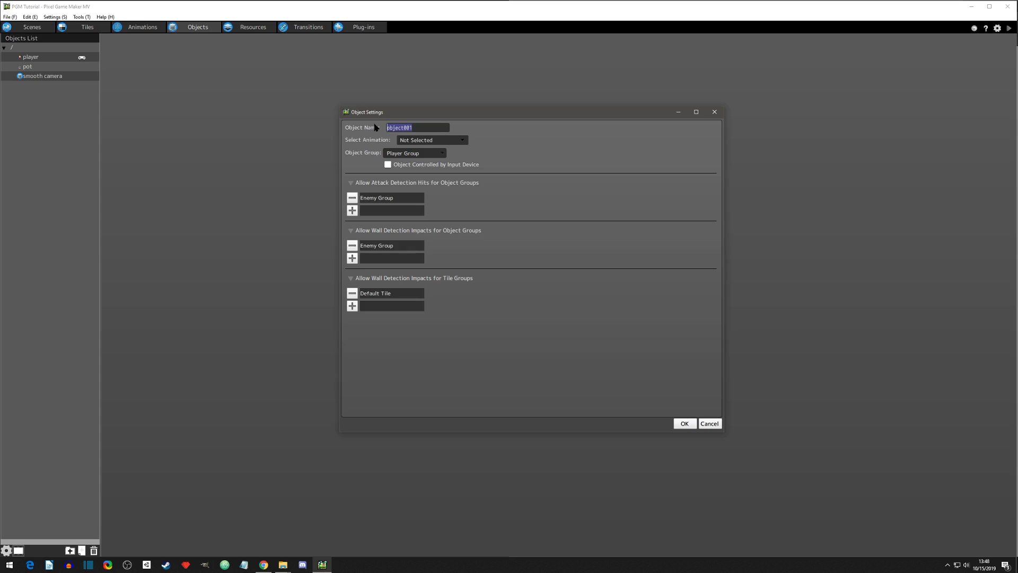
{"action": "type", "text": "house"}
{"action": "left_click", "coordinate": [422, 141]}
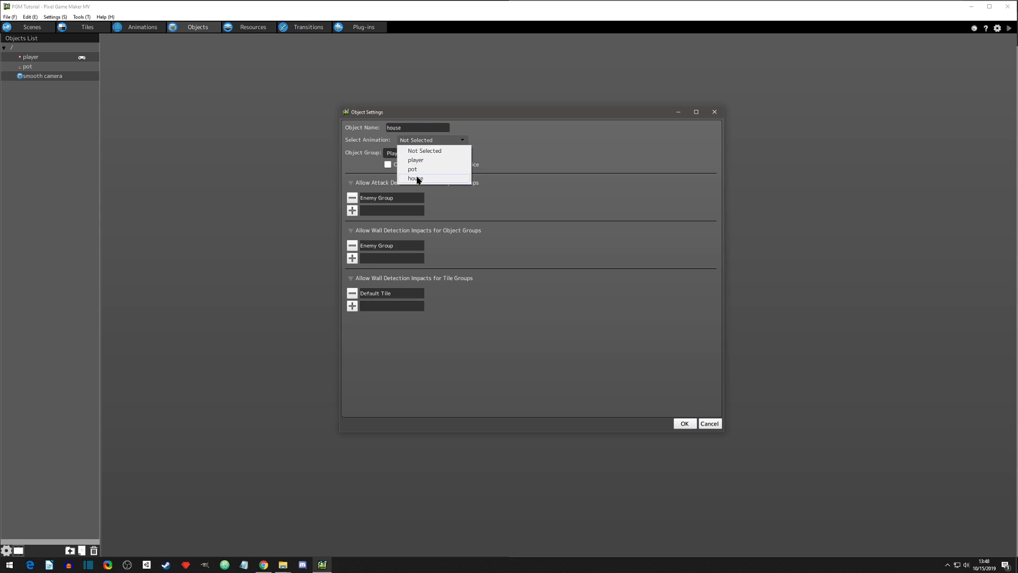
{"action": "left_click", "coordinate": [416, 178]}
{"action": "left_click", "coordinate": [403, 157]}
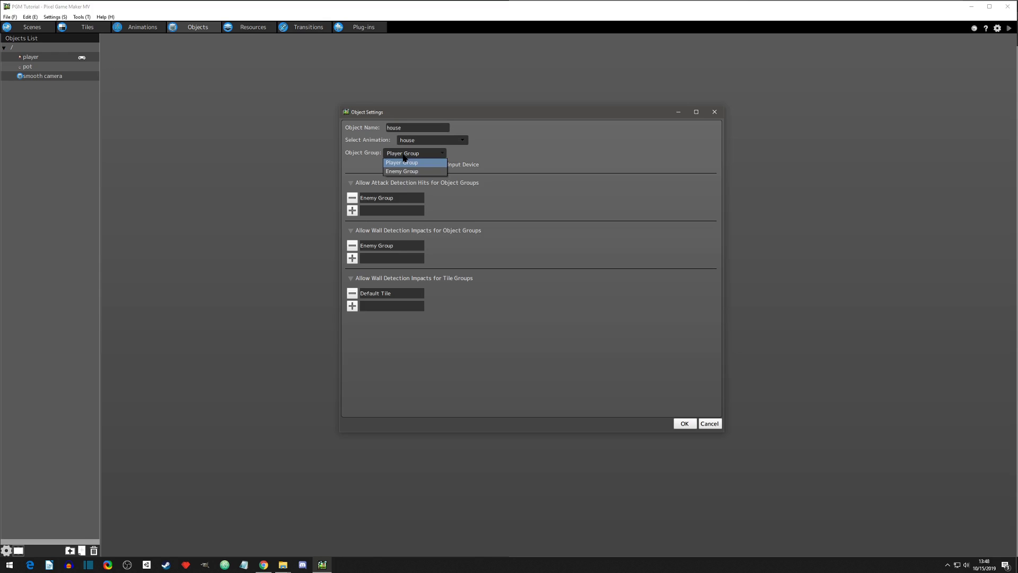
{"action": "left_click", "coordinate": [404, 171]}
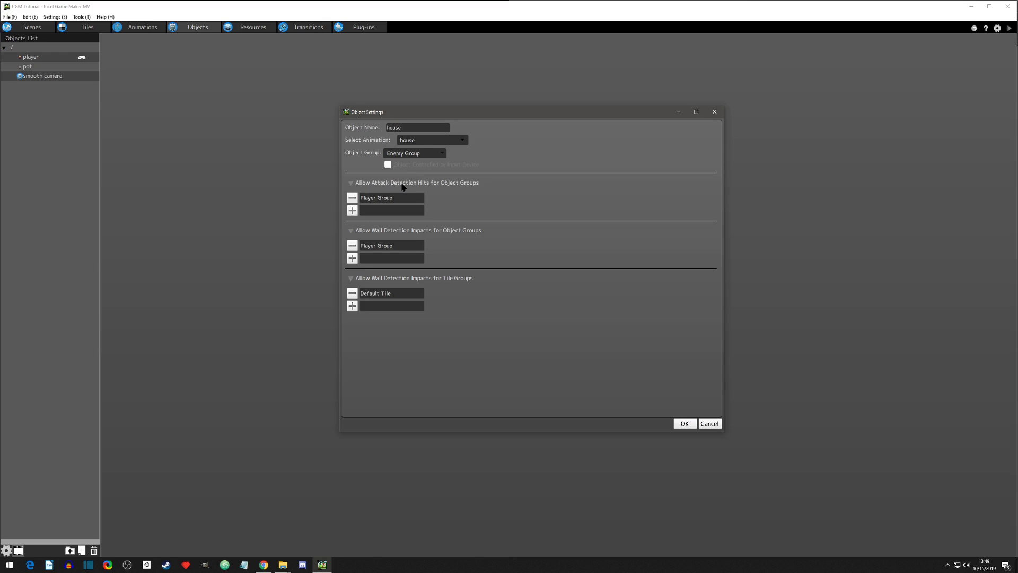
- Add Enemy Group alongside Player Group for wall contact and confirm the house object
{"action": "left_click", "coordinate": [352, 258]}
{"action": "left_click", "coordinate": [427, 199]}
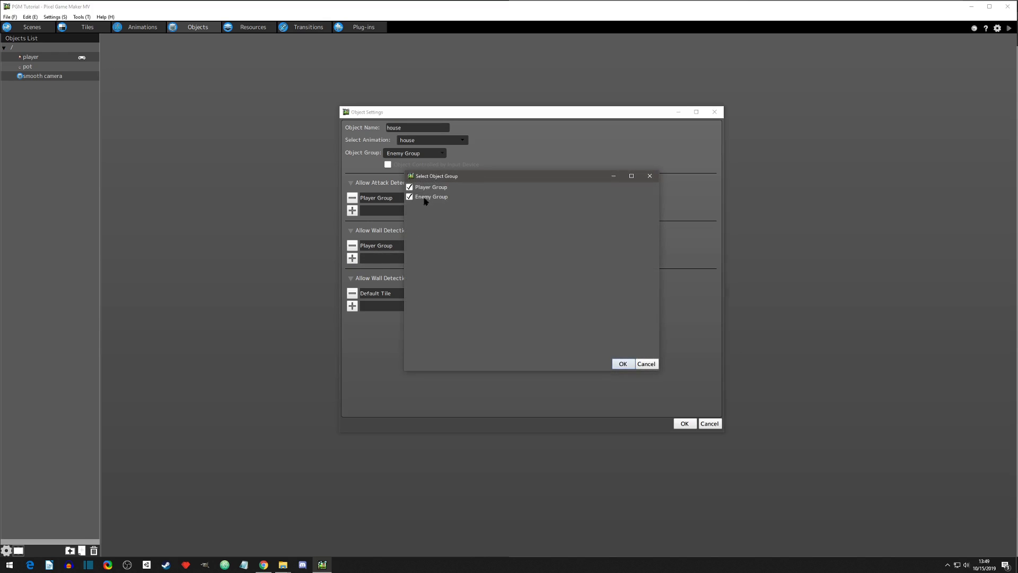
{"action": "left_click", "coordinate": [622, 364]}
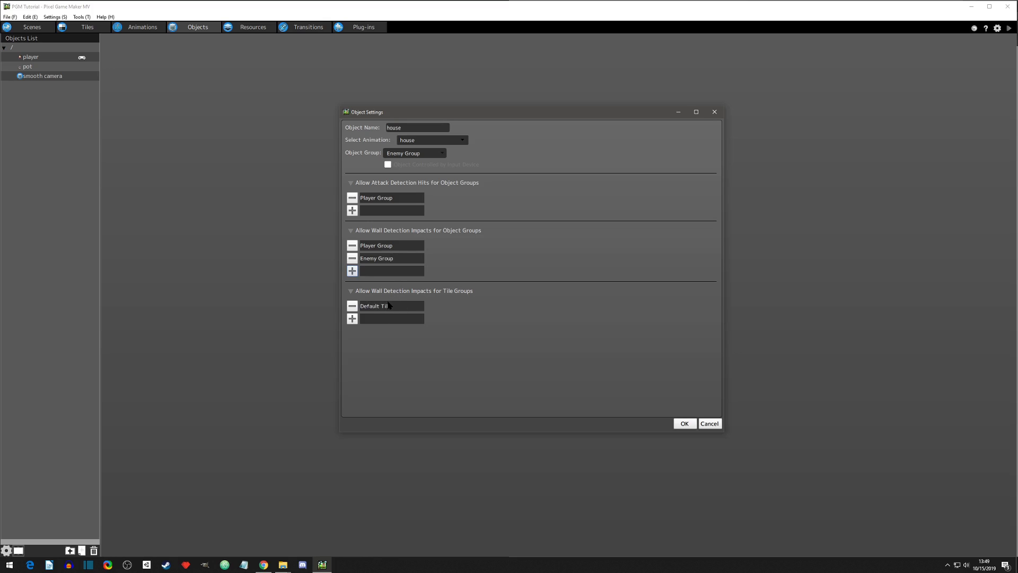
{"action": "left_click", "coordinate": [683, 422]}
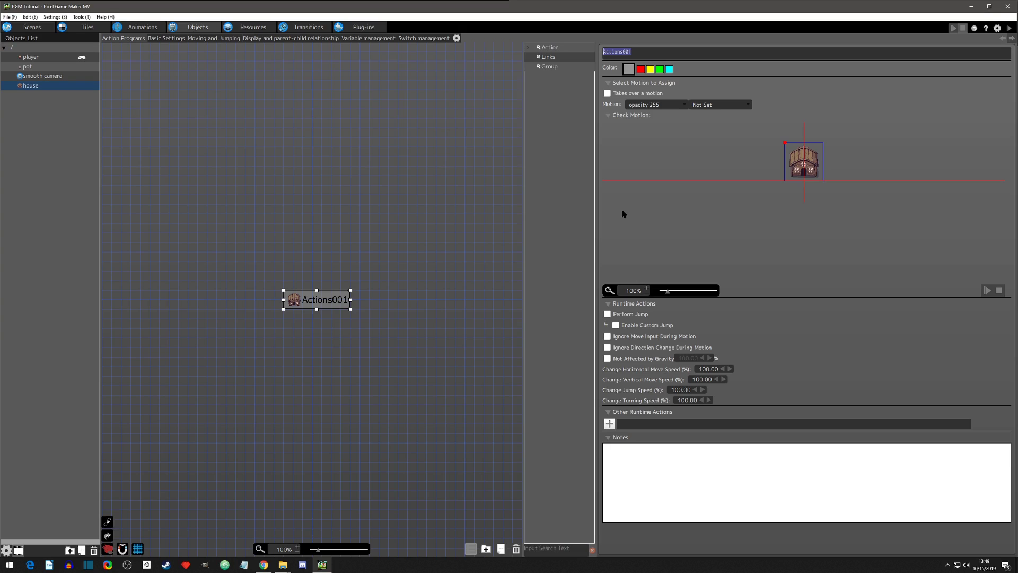
- Rename Actions001 to 'opacity 255' with the only direction, and reposition its node
{"action": "type", "text": "opacity 255"}
{"action": "key", "text": "Return"}
{"action": "left_click", "coordinate": [718, 104]}
{"action": "left_click", "coordinate": [711, 121]}
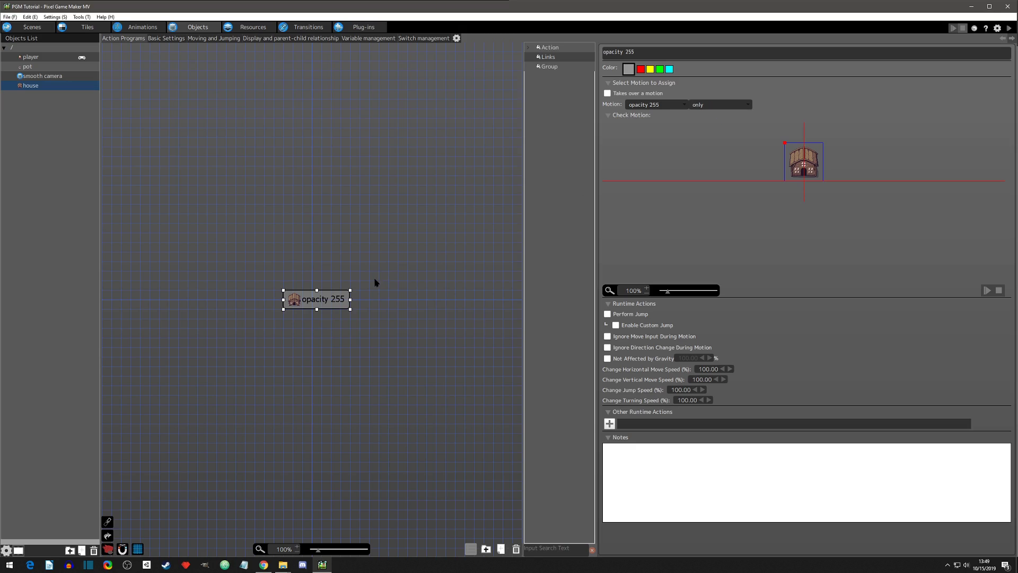
{"action": "left_click_drag", "start_coordinate": [343, 303], "coordinate": [302, 243]}
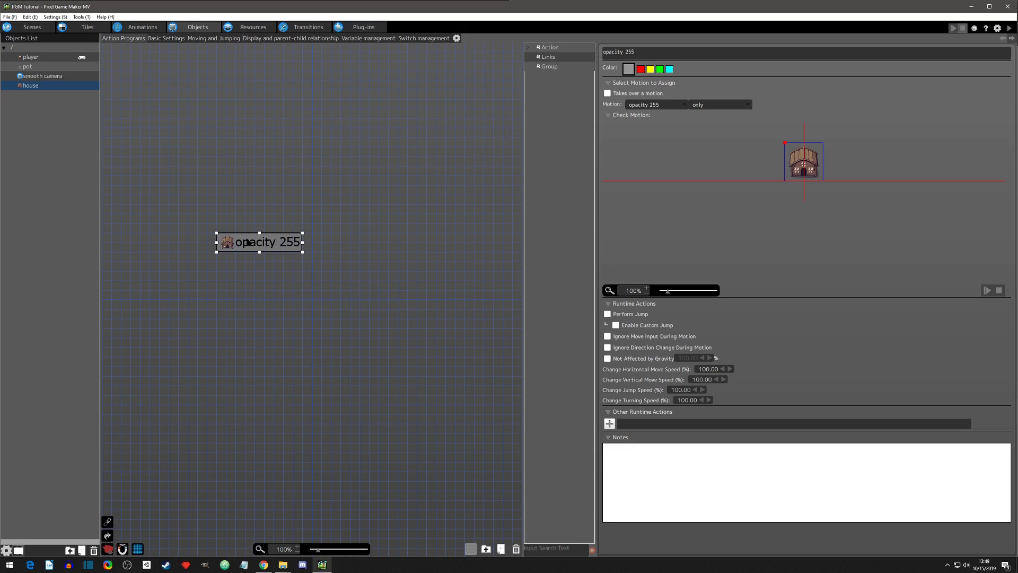
{"action": "left_click", "coordinate": [263, 286]}
- Paste a copy of the action, rename it 'opacity 125' and assign the opacity 125 motion
{"action": "key", "text": "ctrl+v"}
{"action": "left_click", "coordinate": [302, 298]}
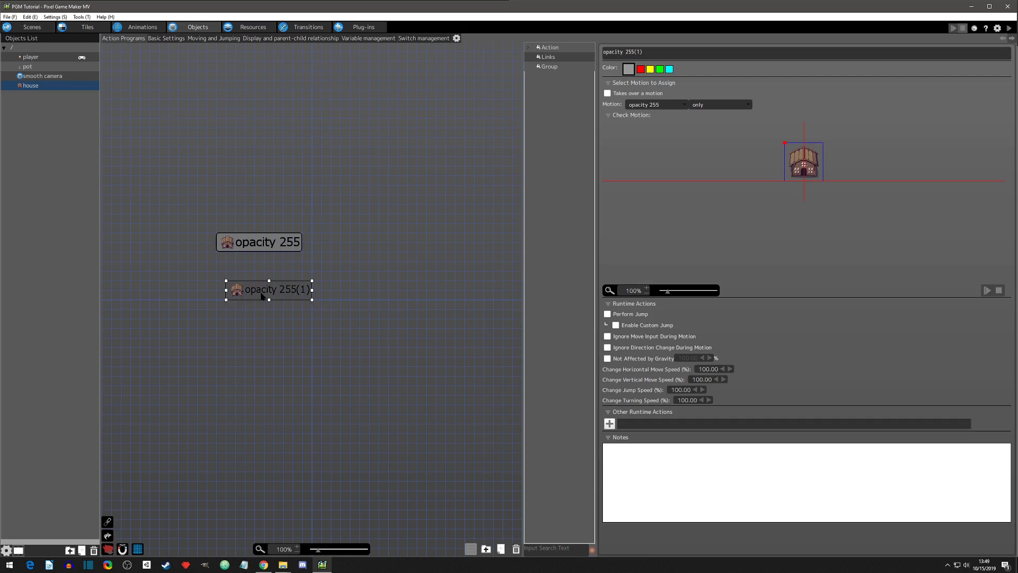
{"action": "left_click_drag", "start_coordinate": [644, 52], "coordinate": [625, 52]}
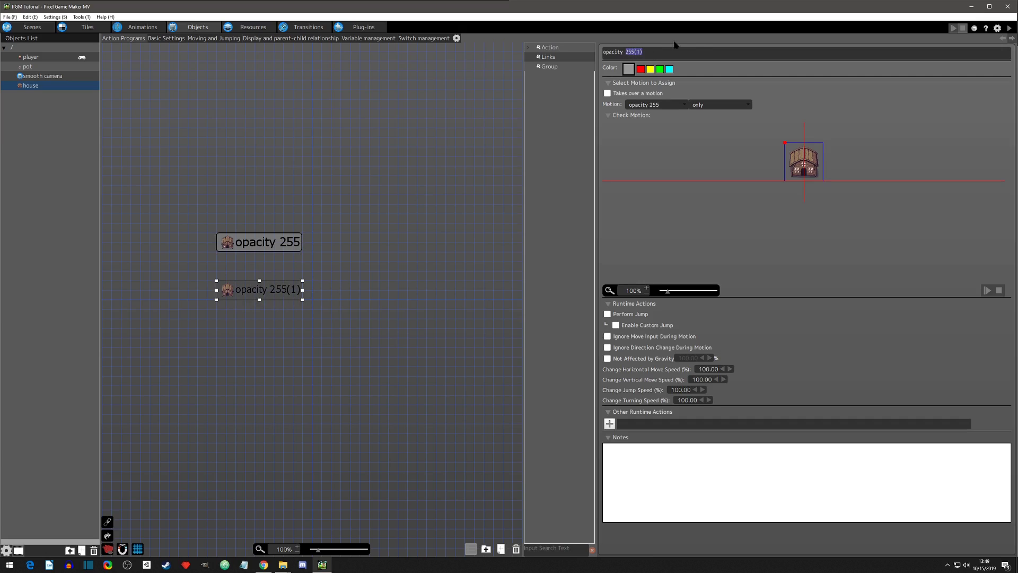
{"action": "type", "text": "125"}
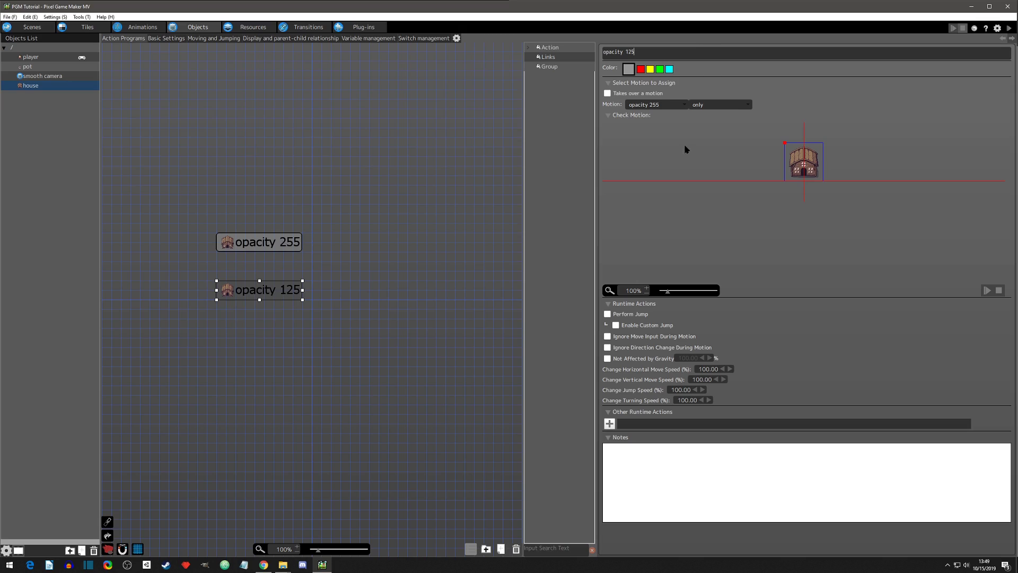
{"action": "left_click", "coordinate": [669, 106]}
{"action": "left_click", "coordinate": [669, 128]}
- Link the opacity 255 action to the opacity 125 action
{"action": "left_click", "coordinate": [291, 265]}
{"action": "left_click", "coordinate": [268, 248]}
{"action": "left_click", "coordinate": [228, 295]}
{"action": "left_click", "coordinate": [234, 249]}
{"action": "left_click", "coordinate": [235, 293]}
{"action": "left_click", "coordinate": [234, 246]}
{"action": "right_click", "coordinate": [241, 243]}
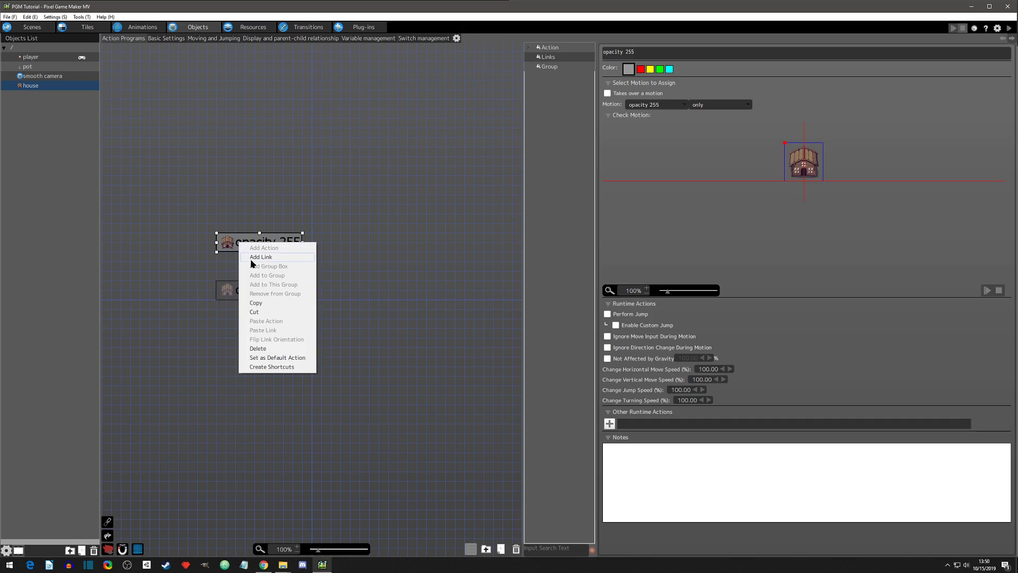
{"action": "left_click", "coordinate": [257, 258]}
{"action": "left_click", "coordinate": [255, 286]}
{"action": "left_click_drag", "start_coordinate": [259, 253], "coordinate": [247, 282]}
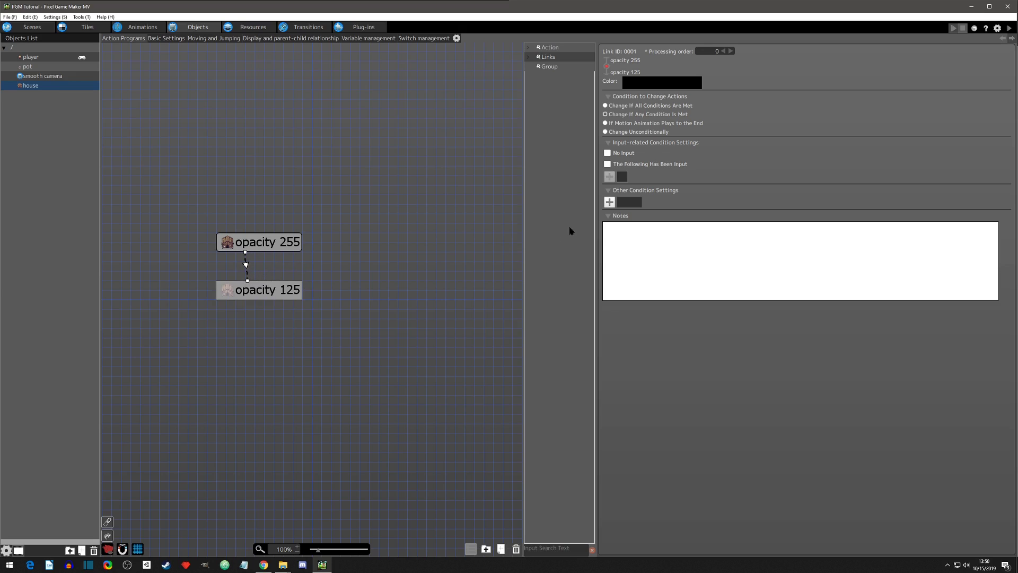
- Add a Contact with Collision Detection condition set to the player object, all directions
{"action": "left_click", "coordinate": [609, 202]}
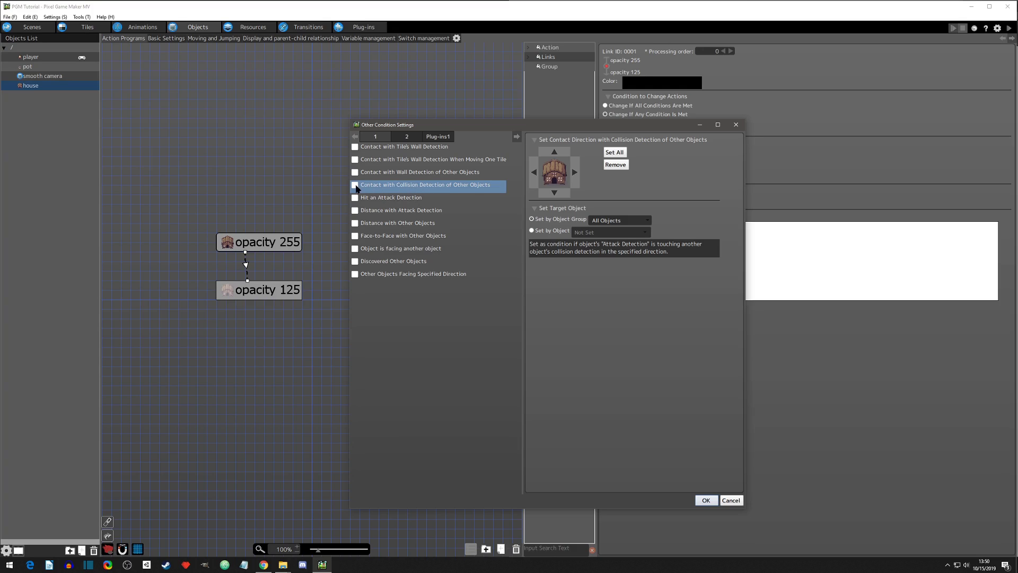
{"action": "left_click", "coordinate": [532, 231]}
{"action": "left_click", "coordinate": [589, 234]}
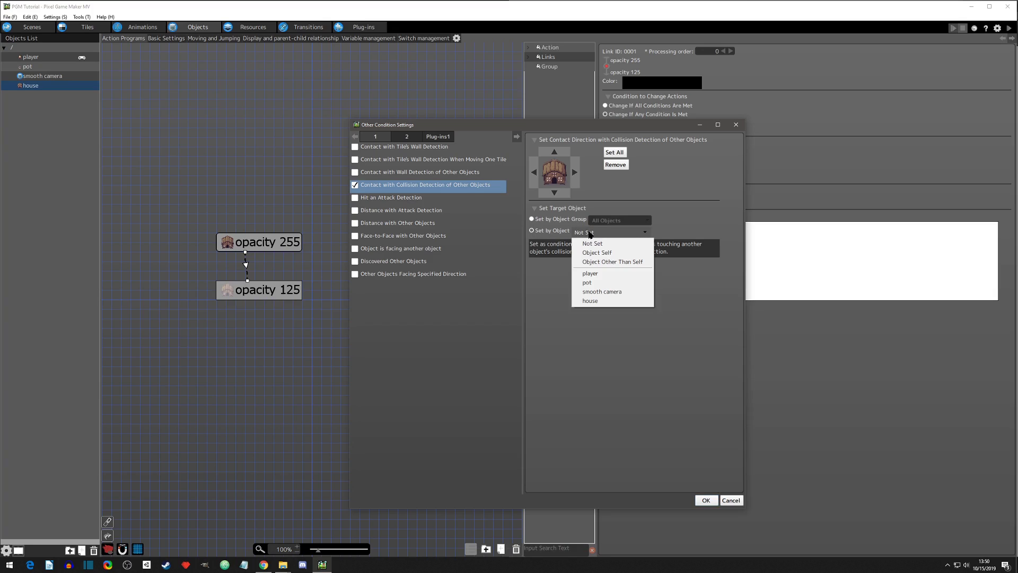
{"action": "left_click", "coordinate": [596, 274]}
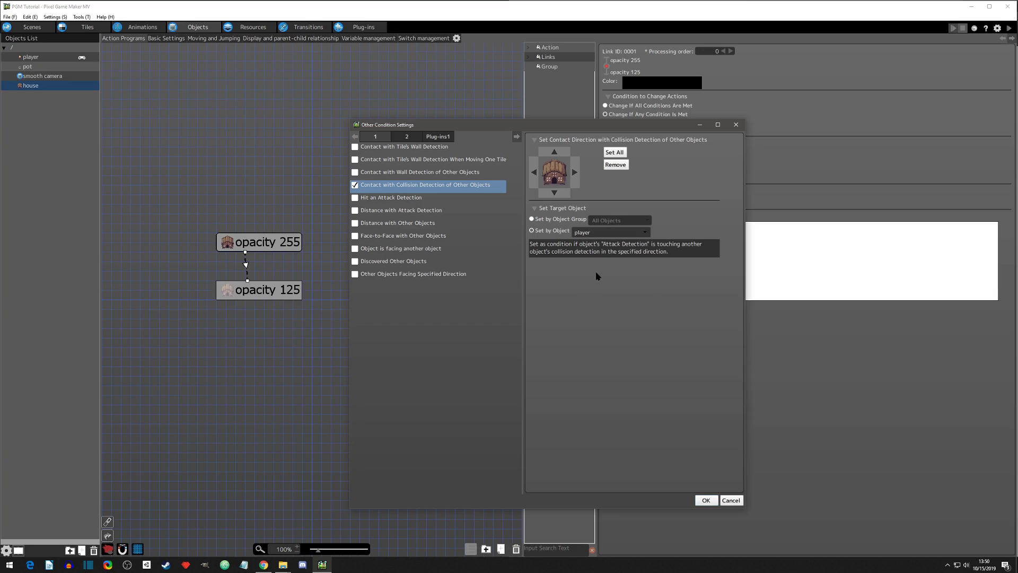
{"action": "left_click", "coordinate": [614, 152]}
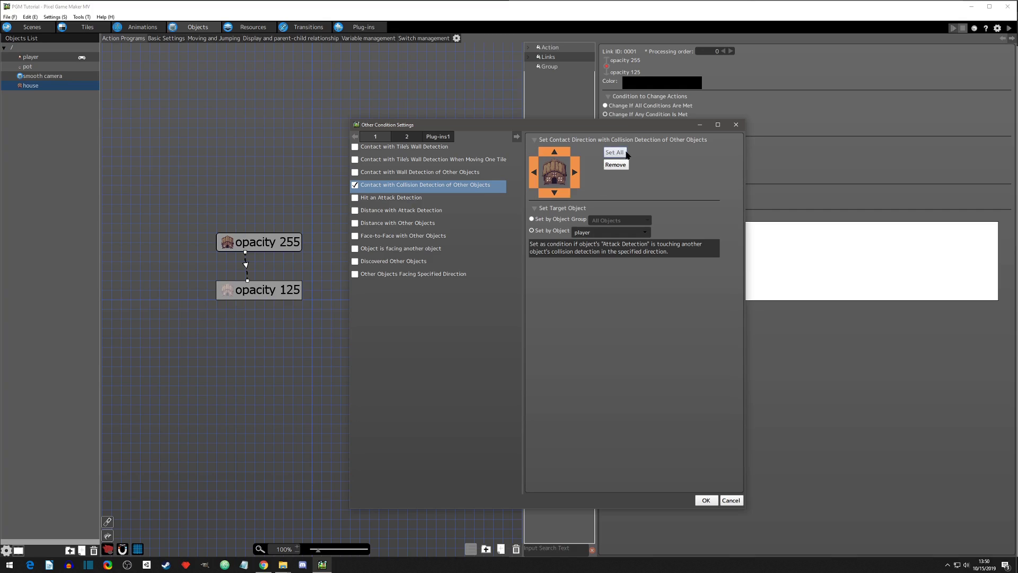
{"action": "left_click", "coordinate": [706, 500]}
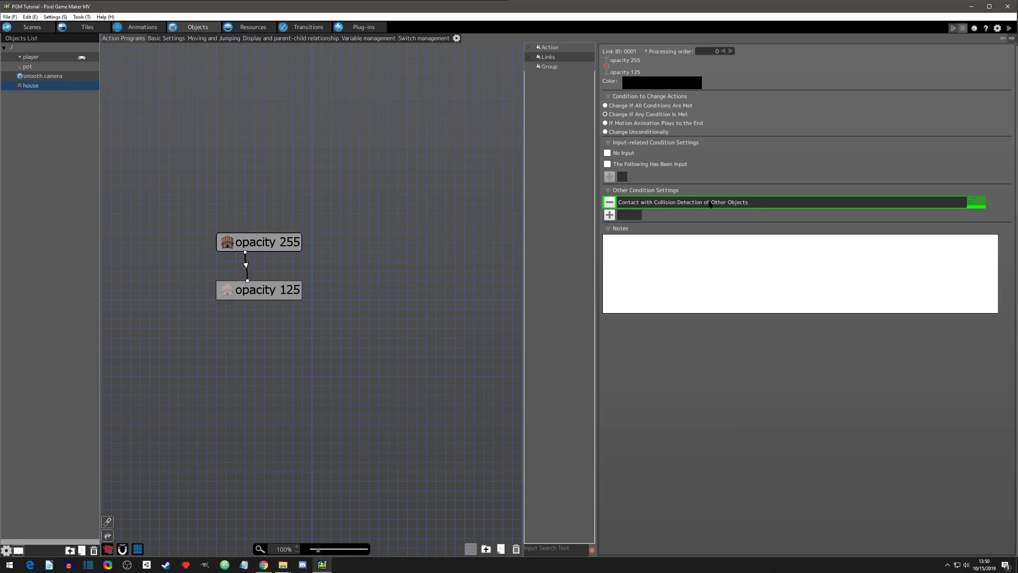
{"action": "left_click", "coordinate": [331, 249]}
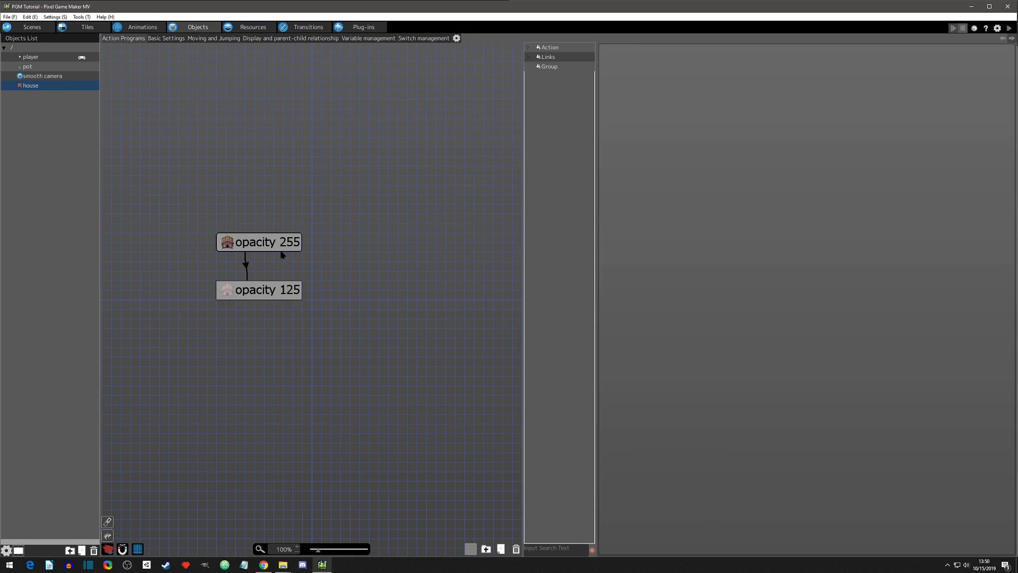
- Create a return link from opacity 125 to opacity 255, offset from the first link
{"action": "left_click", "coordinate": [289, 298]}
{"action": "right_click", "coordinate": [289, 298]}
{"action": "left_click", "coordinate": [306, 307]}
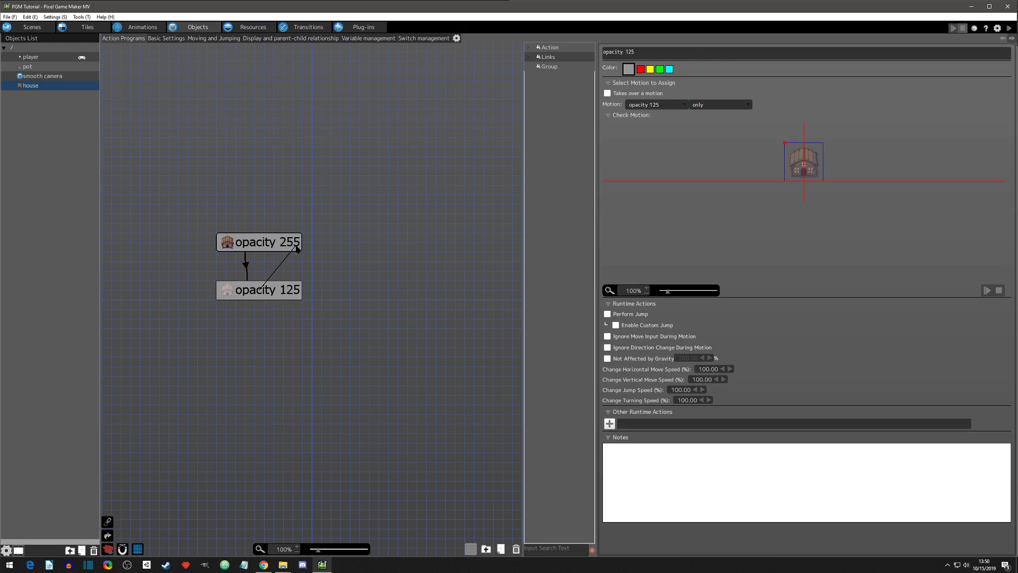
{"action": "left_click", "coordinate": [294, 245]}
{"action": "left_click_drag", "start_coordinate": [266, 288], "coordinate": [278, 253]}
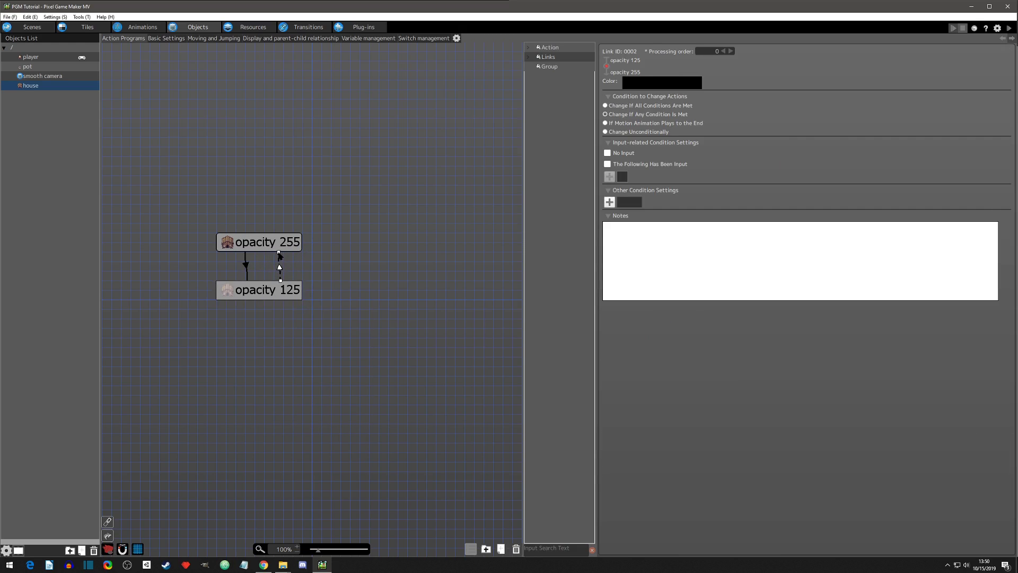
- Add a Contact with Collision Detection condition targeting the player to the return link
{"action": "left_click", "coordinate": [633, 205]}
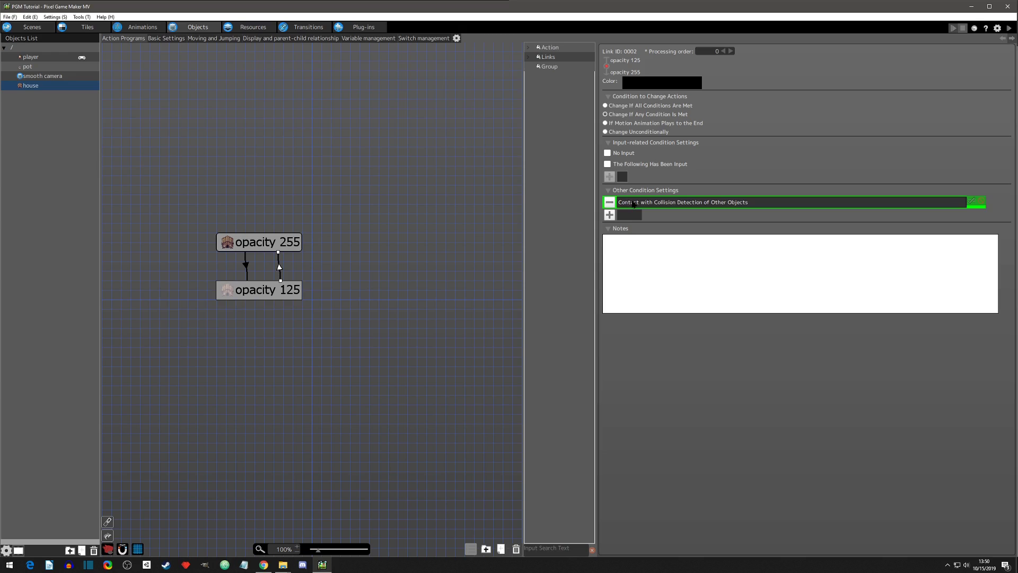
{"action": "double_click", "coordinate": [684, 206]}
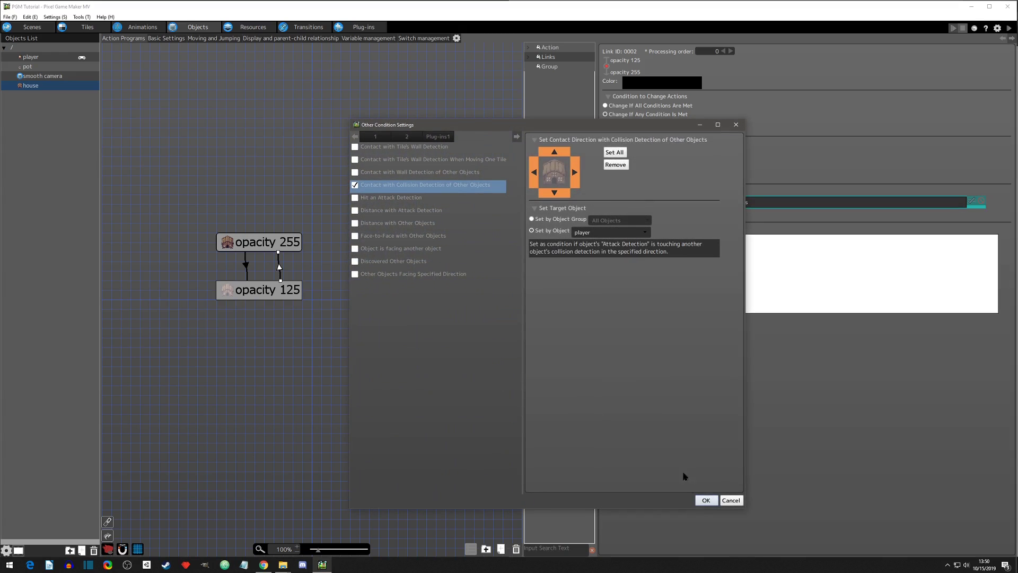
{"action": "left_click", "coordinate": [705, 500]}
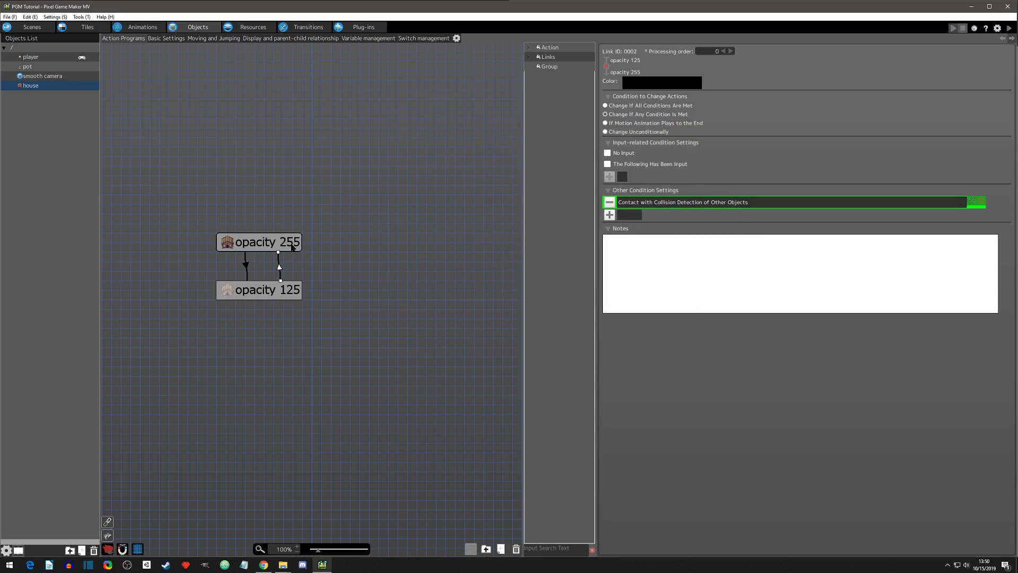
{"action": "left_click", "coordinate": [256, 197]}
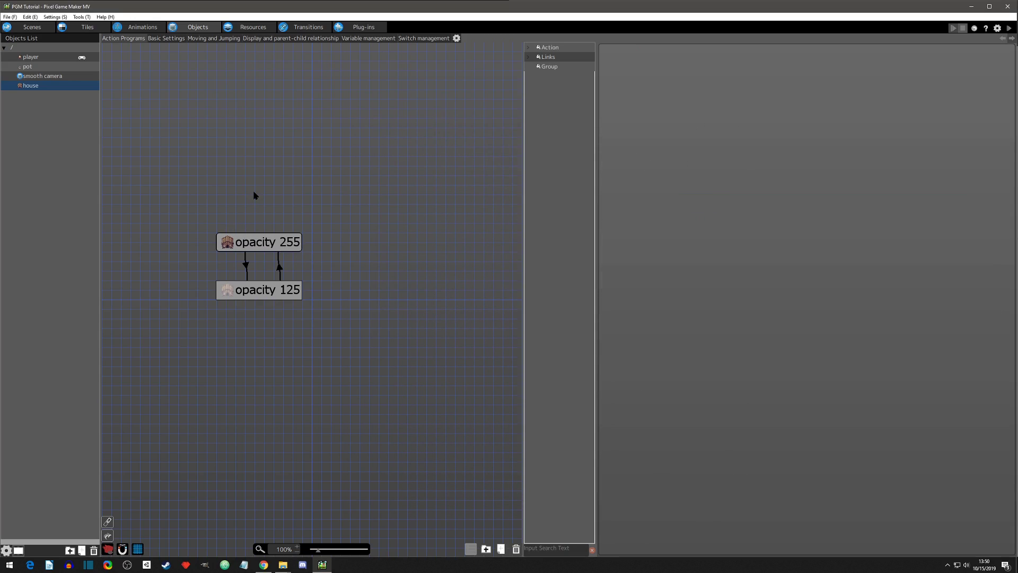
- Review the settings of both actions and both links
{"action": "left_click", "coordinate": [257, 244]}
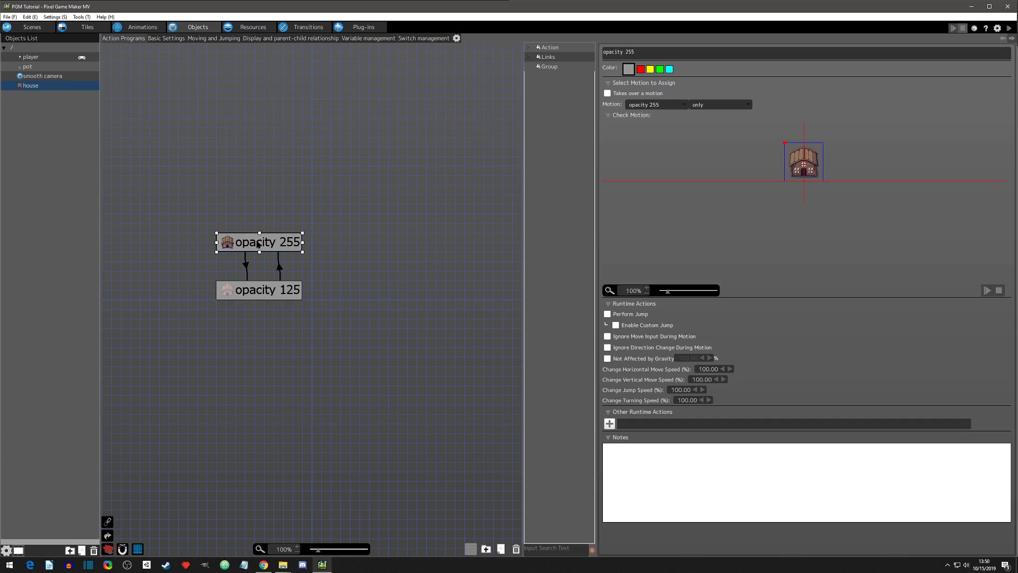
{"action": "left_click", "coordinate": [245, 265]}
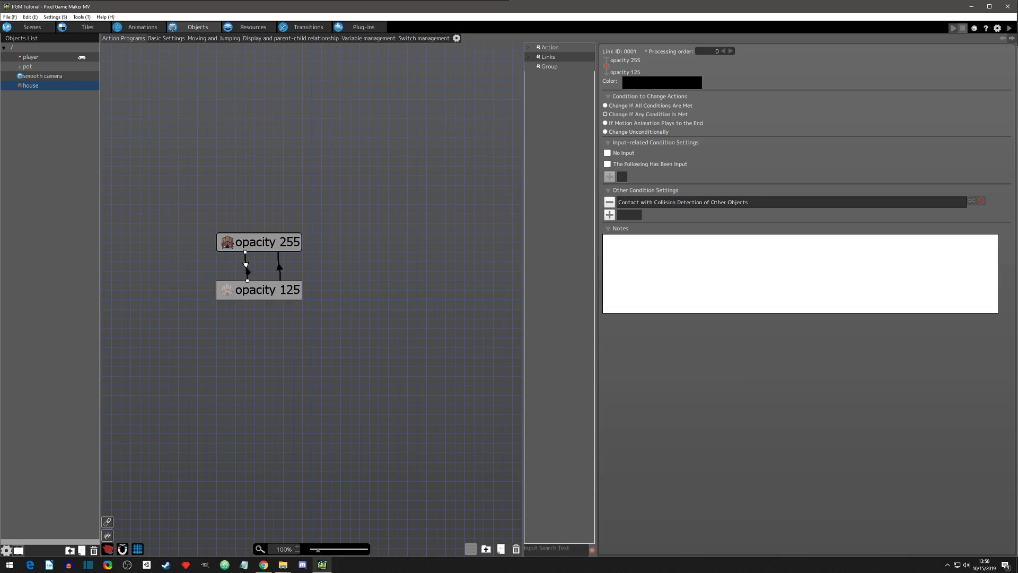
{"action": "left_click", "coordinate": [248, 284]}
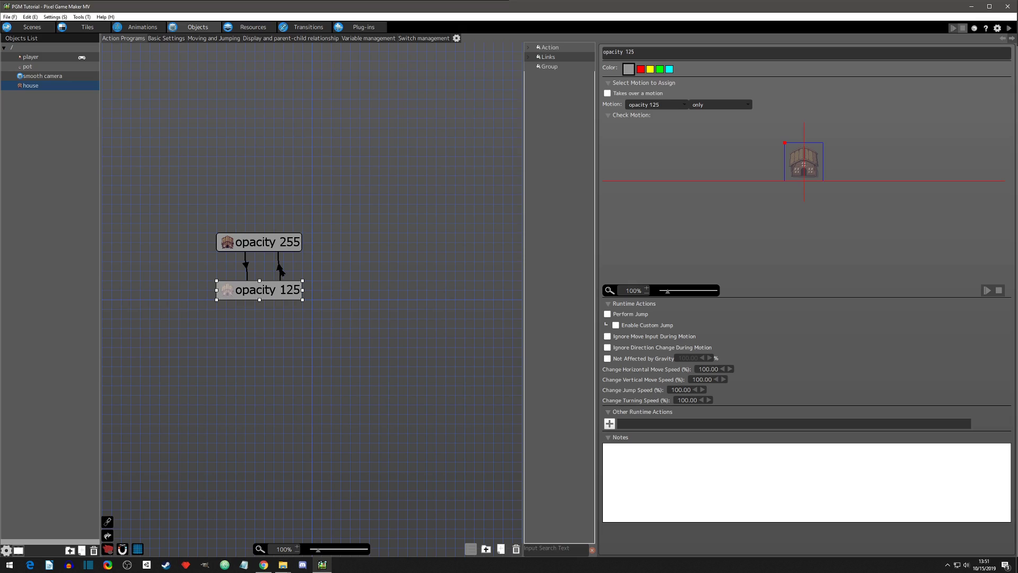
{"action": "left_click", "coordinate": [281, 269]}
{"action": "left_click", "coordinate": [264, 243]}
- Place a house instance in the scene below the existing house
{"action": "left_click", "coordinate": [31, 28]}
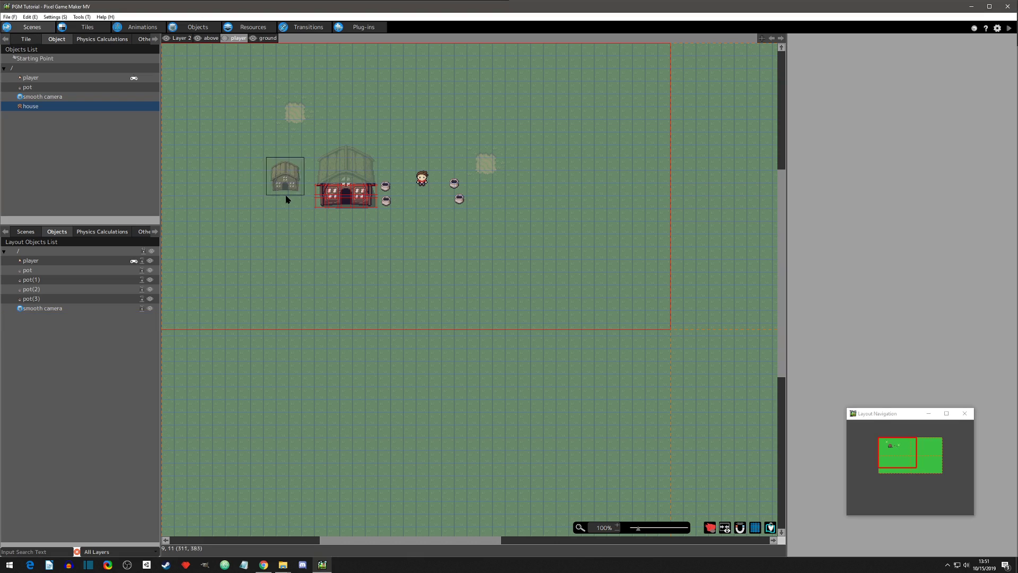
{"action": "left_click", "coordinate": [47, 106]}
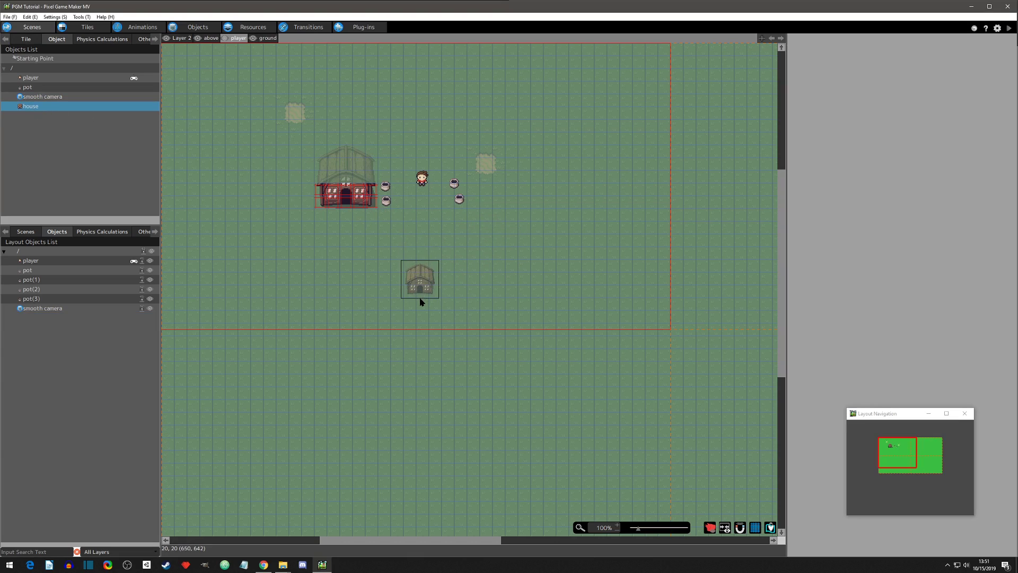
{"action": "left_click", "coordinate": [421, 316]}
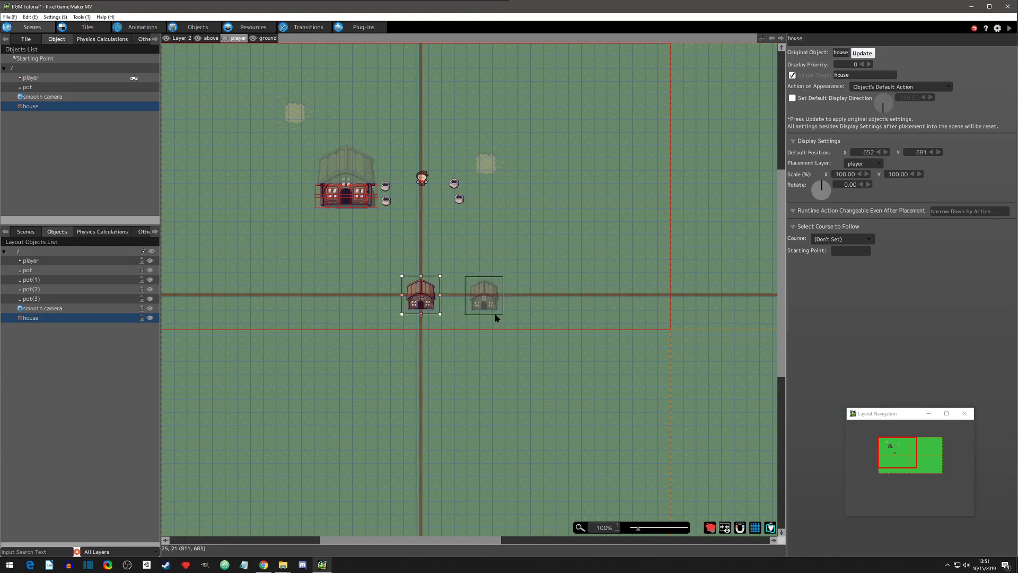
- Set the new house's Scale X and Scale Y to 200
{"action": "double_click", "coordinate": [844, 178]}
{"action": "type", "text": "2"}
{"action": "key", "text": "Tab"}
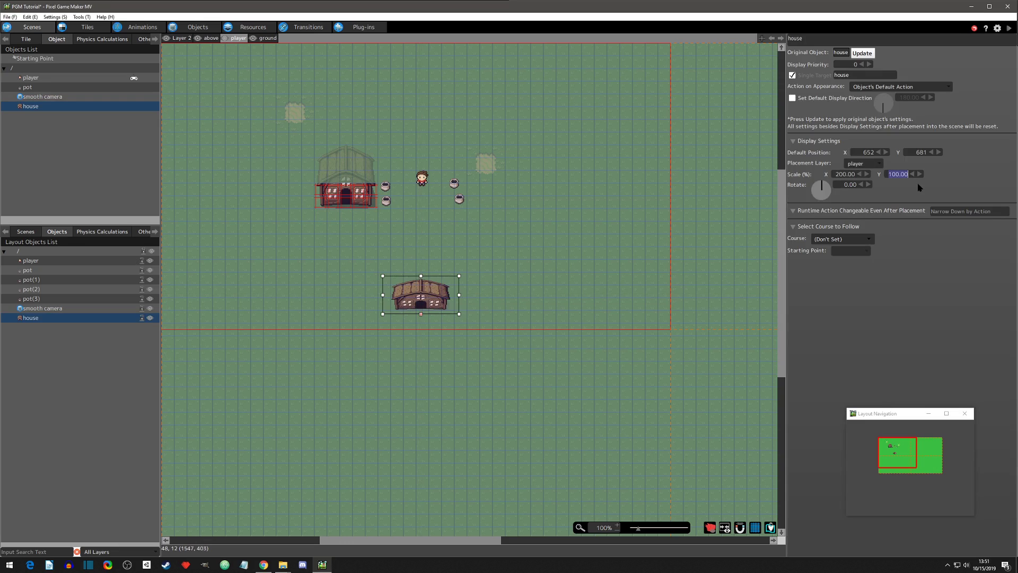
{"action": "type", "text": "2"}
{"action": "key", "text": "Return"}
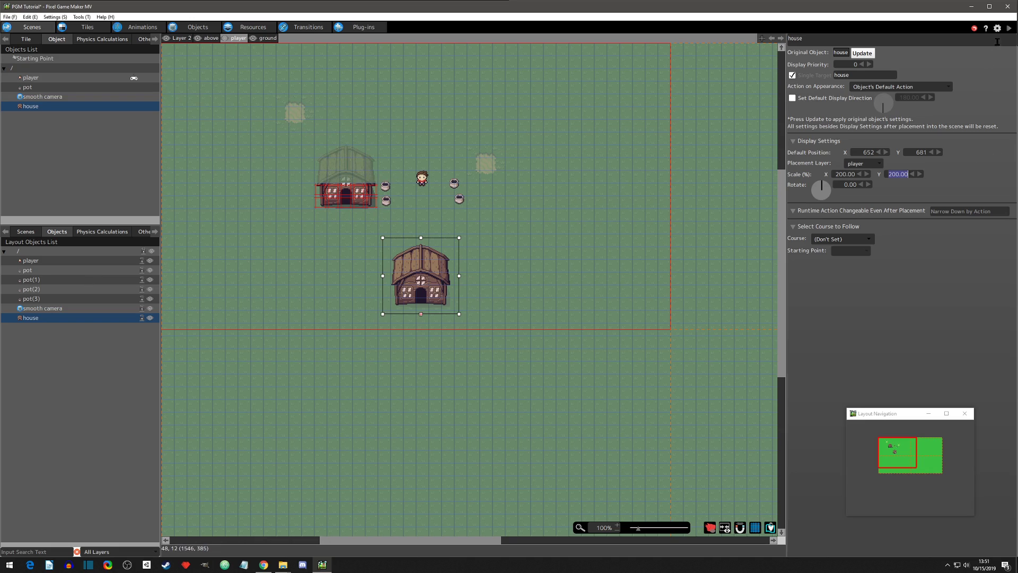
- Save, start a test play, and walk the player over to the lower house
{"action": "left_click", "coordinate": [1008, 28]}
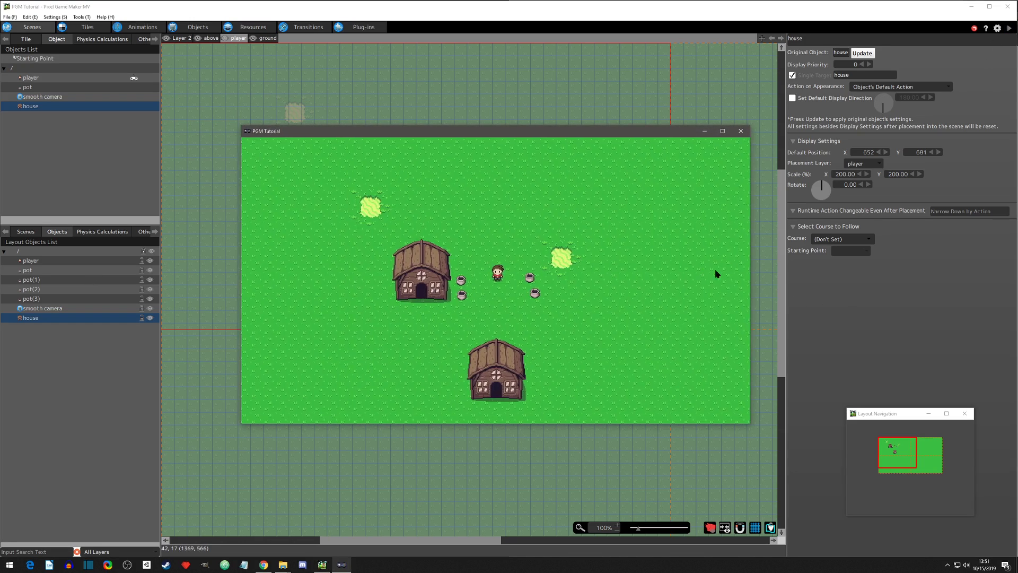
{"action": "key", "text": "Down"}
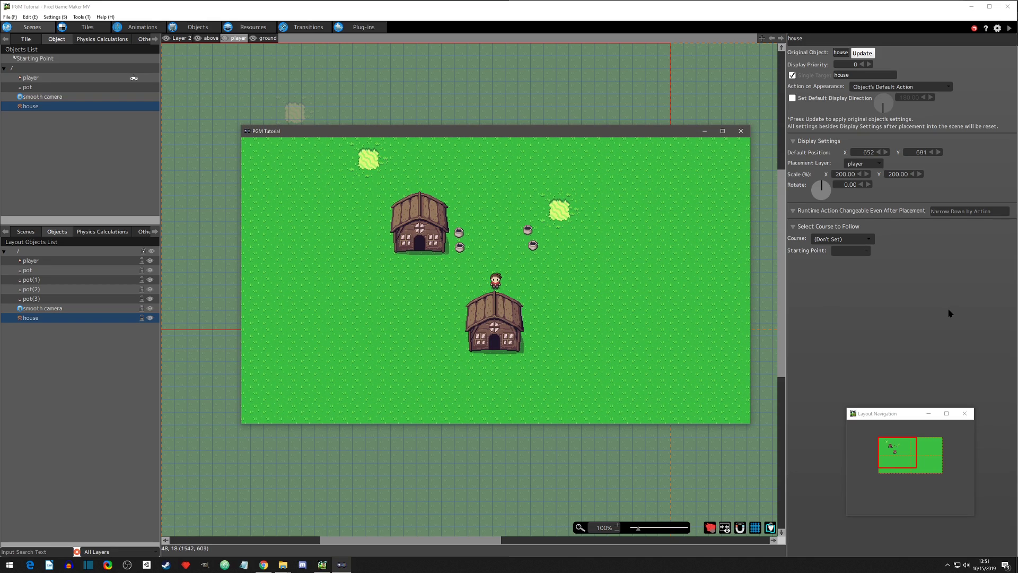
{"action": "key", "text": "Left"}
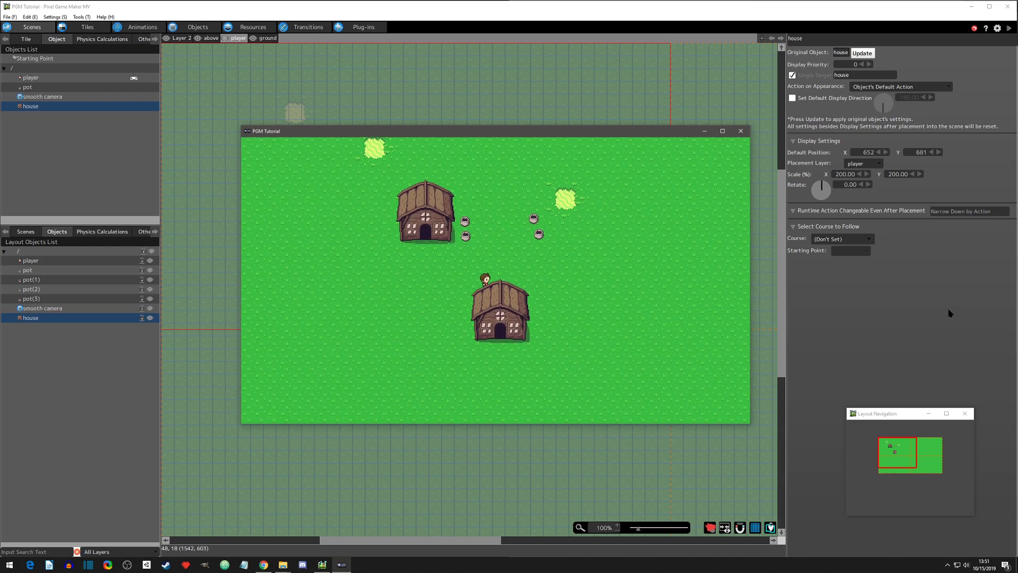
{"action": "key", "text": "Right"}
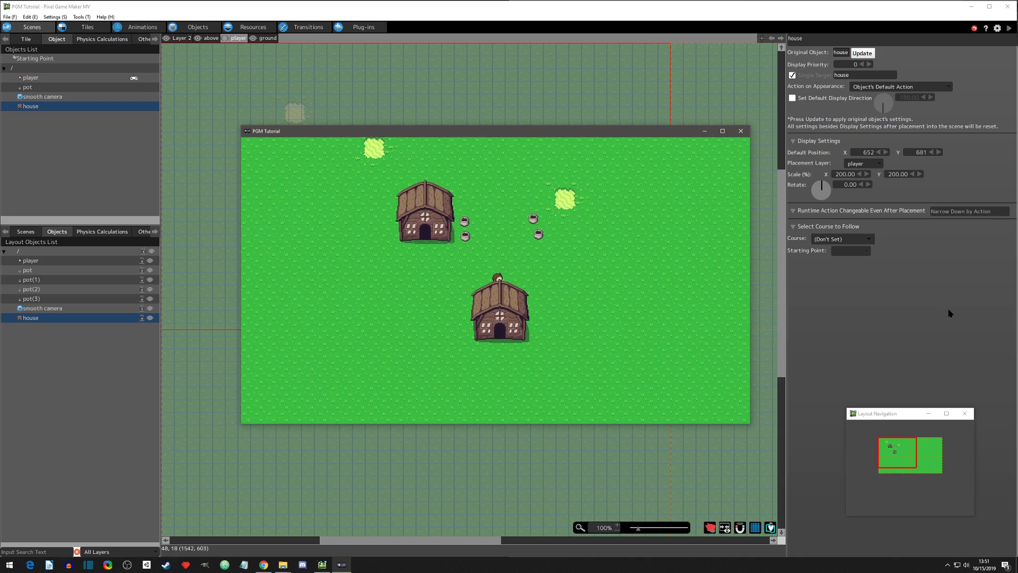
{"action": "key", "text": "Left"}
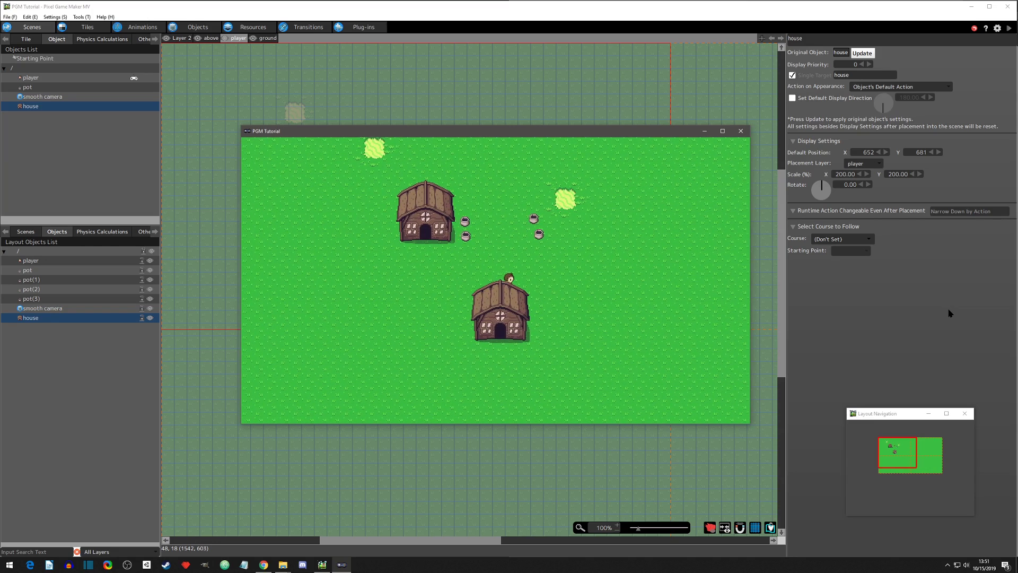
{"action": "key", "text": "Left"}
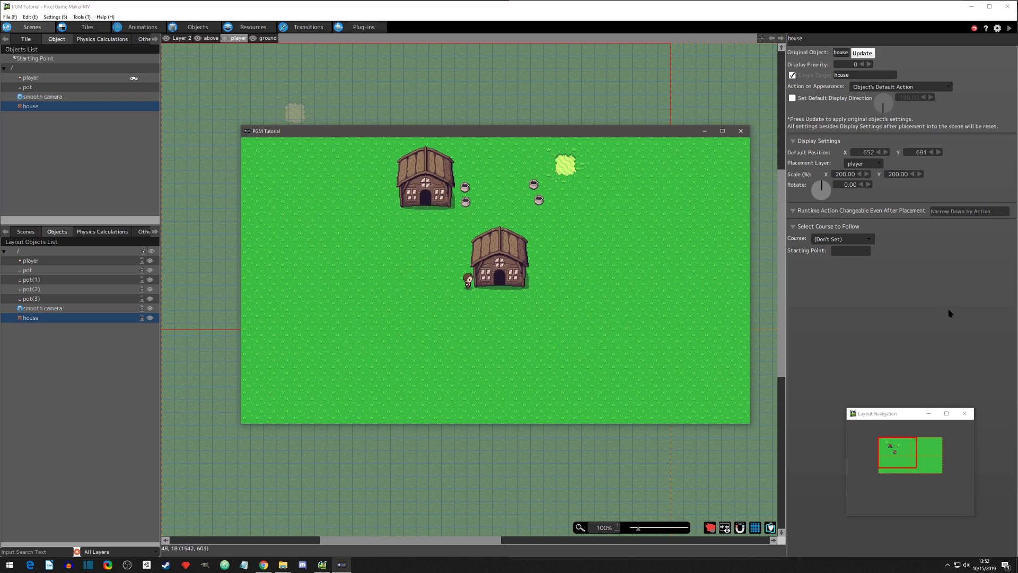
- Move onto the house to fade it, then away to confirm it turns opaque again
{"action": "key", "text": "Right"}
{"action": "key", "text": "Up"}
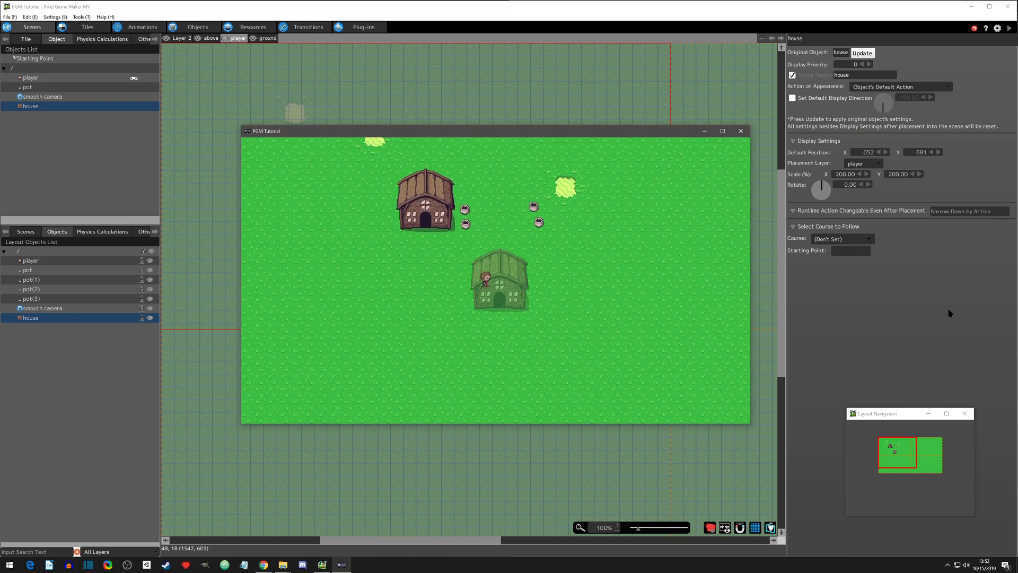
{"action": "key", "text": "Right"}
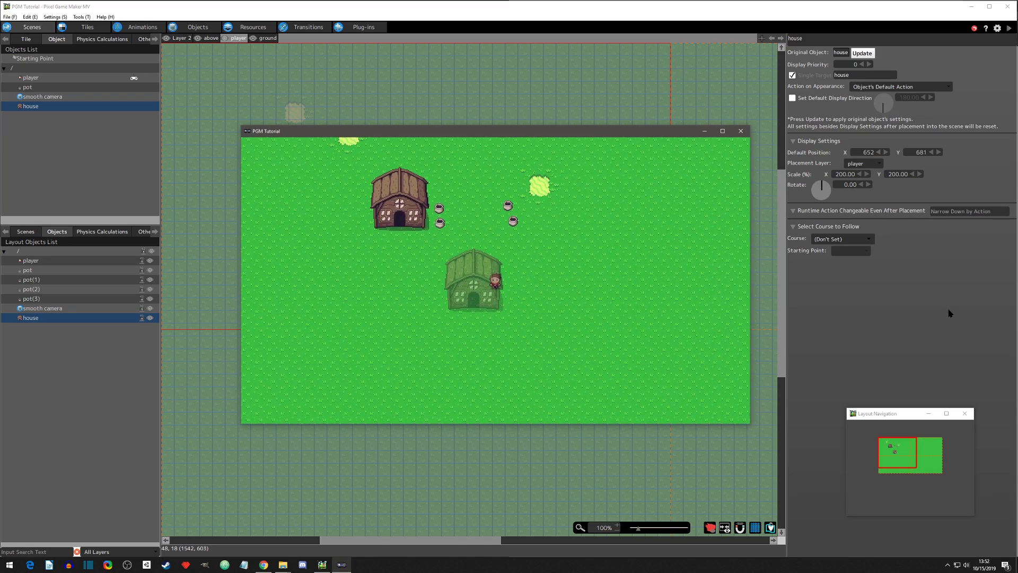
{"action": "key", "text": "Down"}
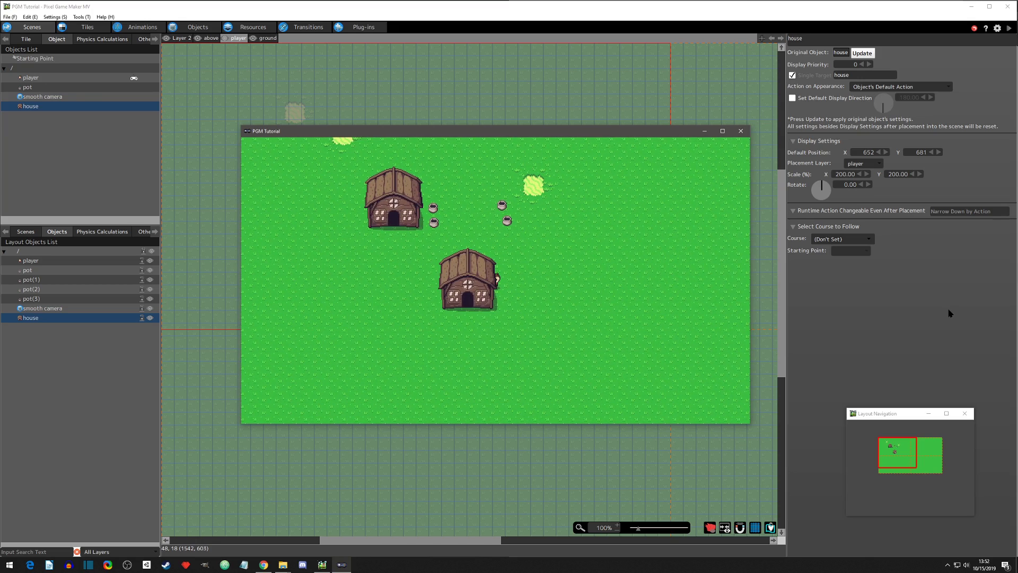
{"action": "key", "text": "Left"}
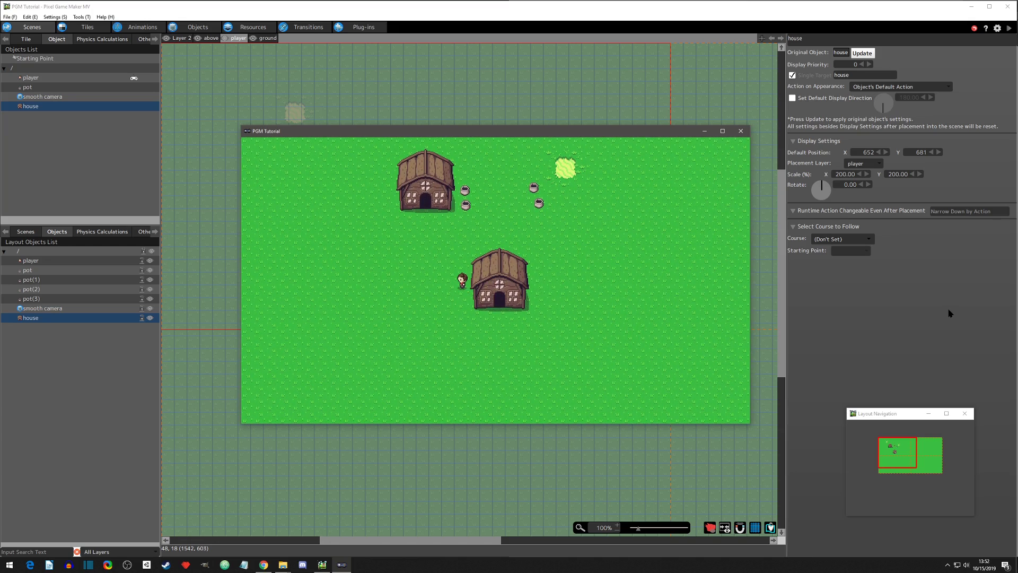
{"action": "key", "text": "Right"}
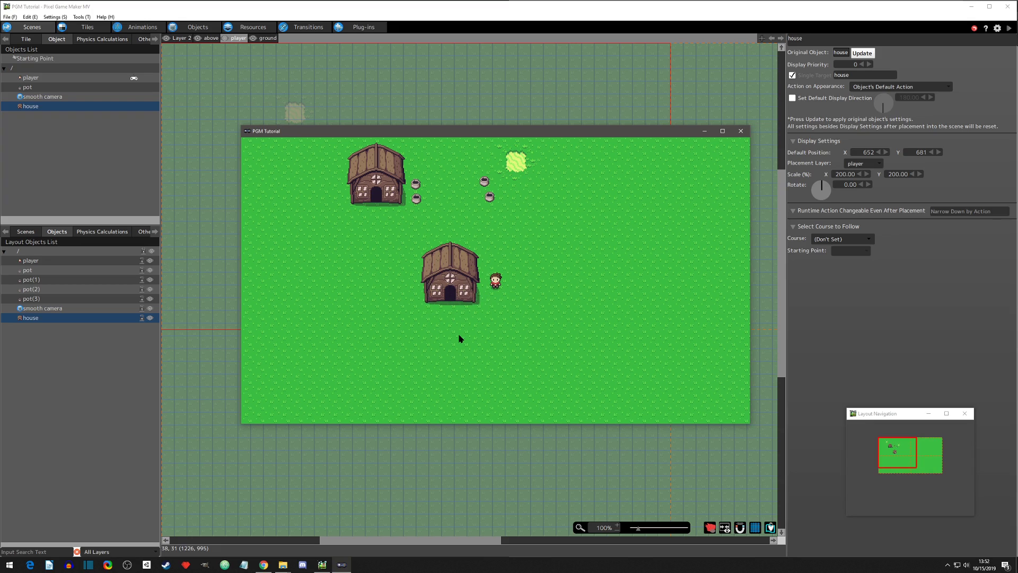
{"action": "key", "text": "Left"}
{"action": "key", "text": "Up"}
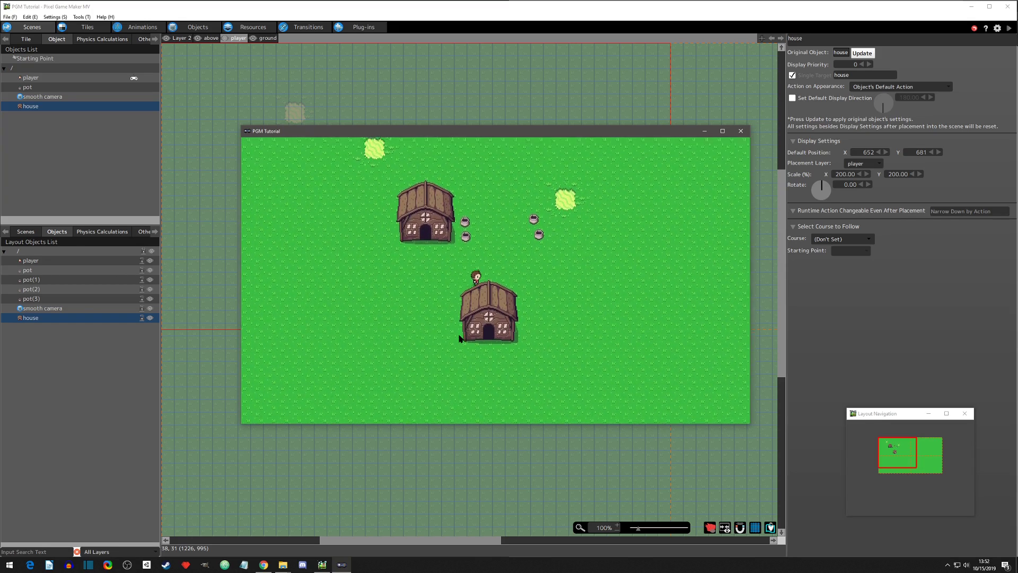
{"action": "key", "text": "Down"}
{"action": "key", "text": "Down"}
{"action": "key", "text": "Up"}
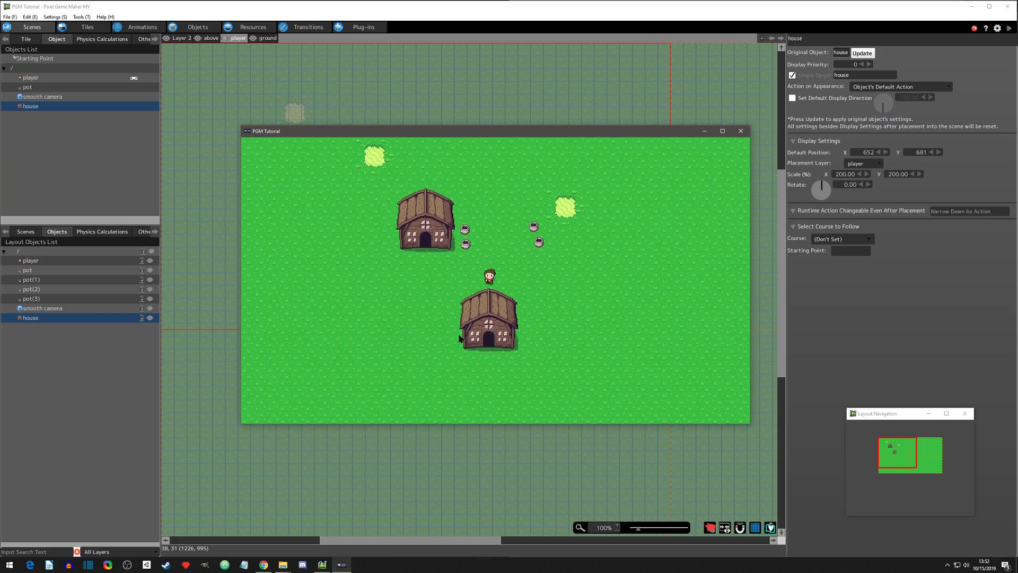
{"action": "key", "text": "Down"}
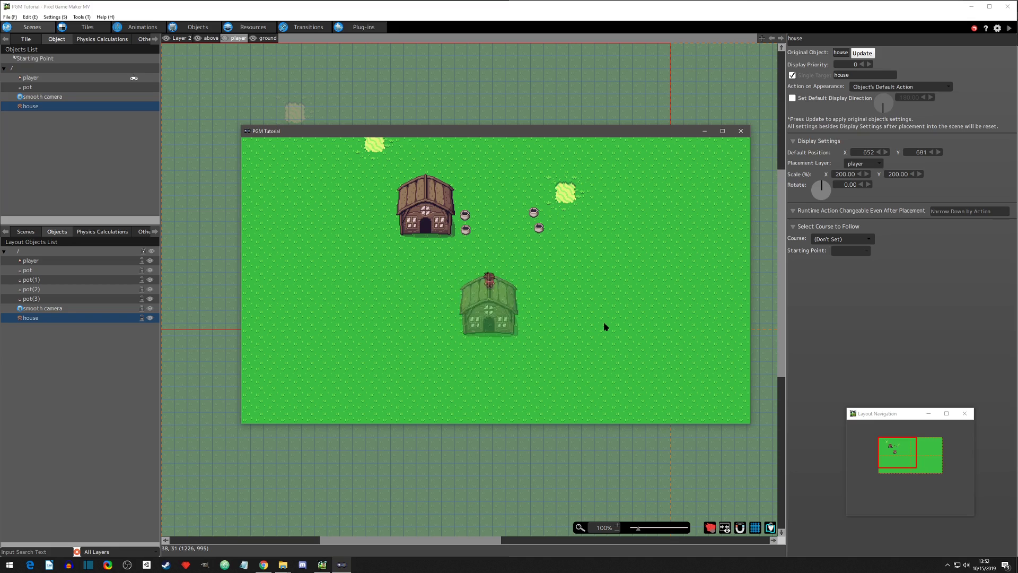
{"action": "key", "text": "Left"}
{"action": "key", "text": "Down"}
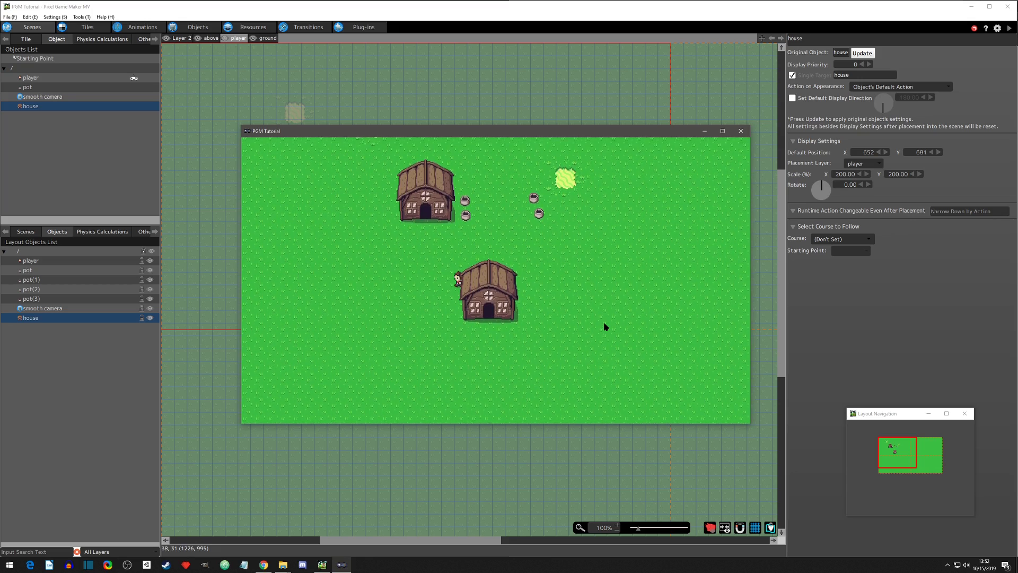
{"action": "key", "text": "Right"}
{"action": "key", "text": "Up"}
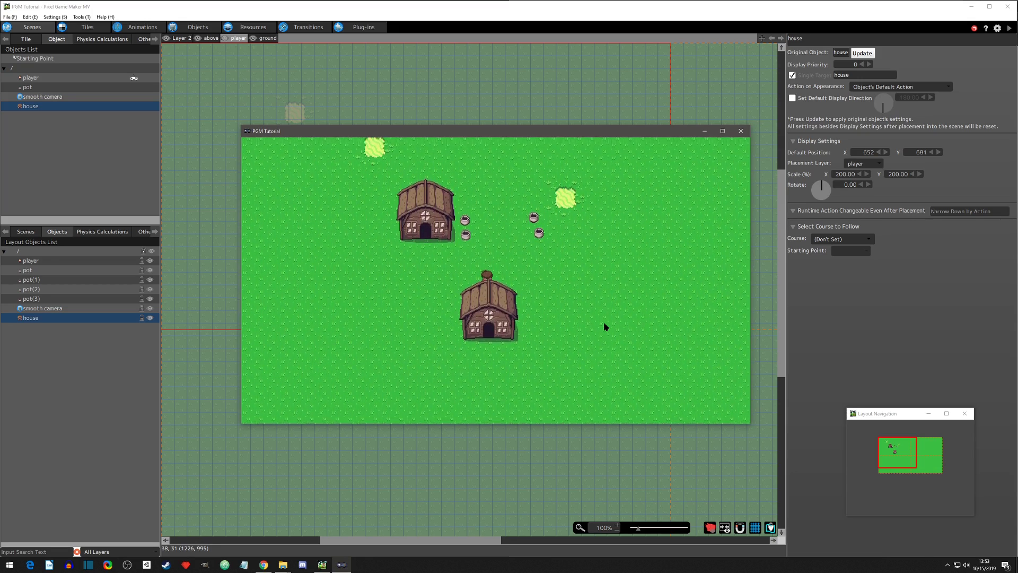
{"action": "key", "text": "Down"}
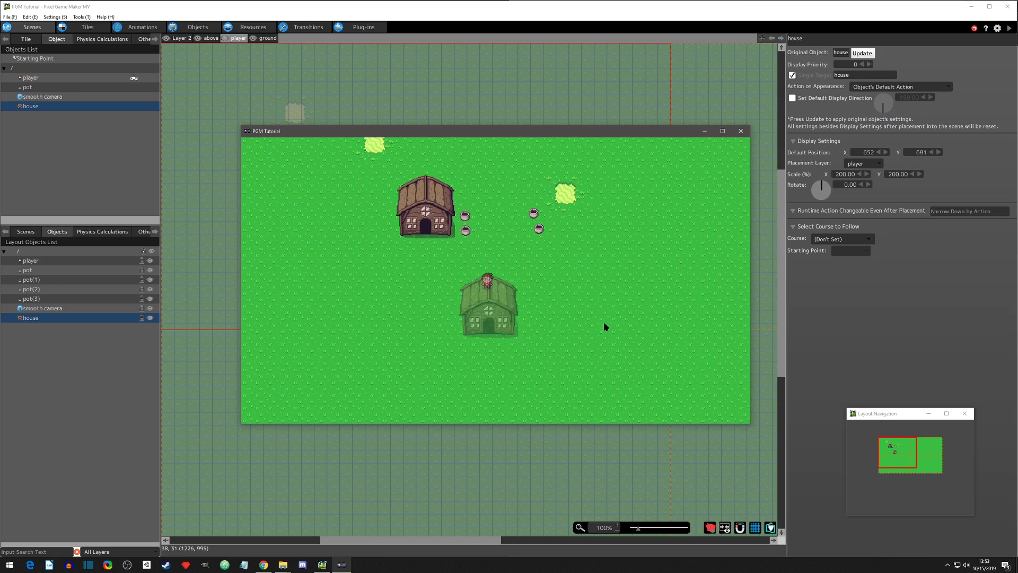
{"action": "key", "text": "Right"}
{"action": "key", "text": "Down"}
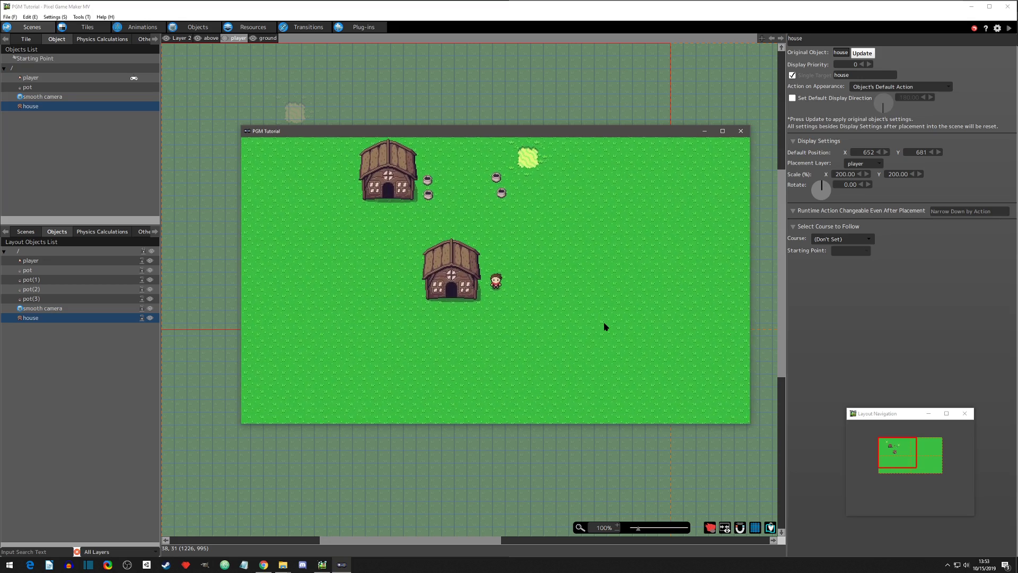
{"action": "key", "text": "Down"}
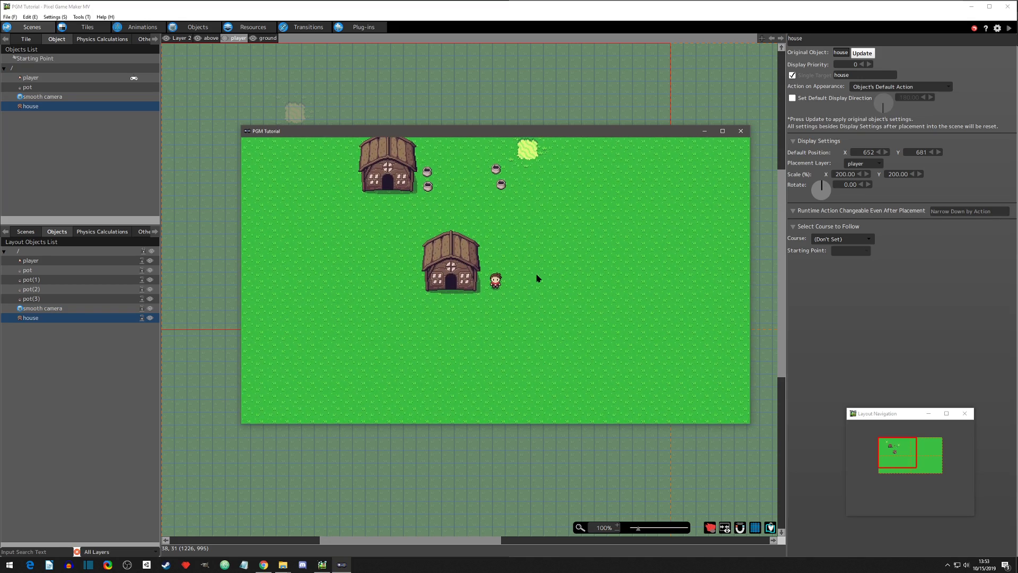
{"action": "key", "text": "Down"}
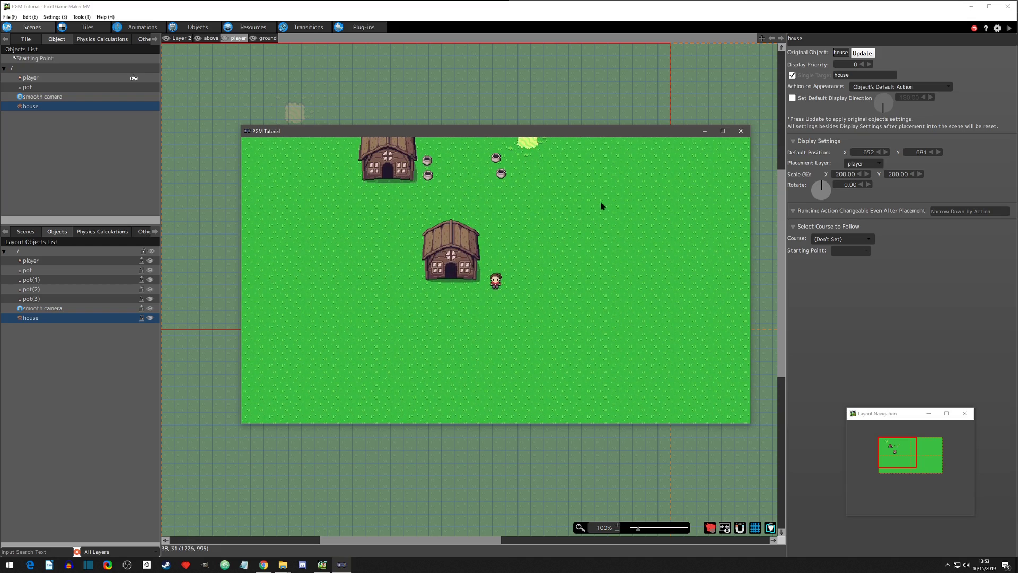